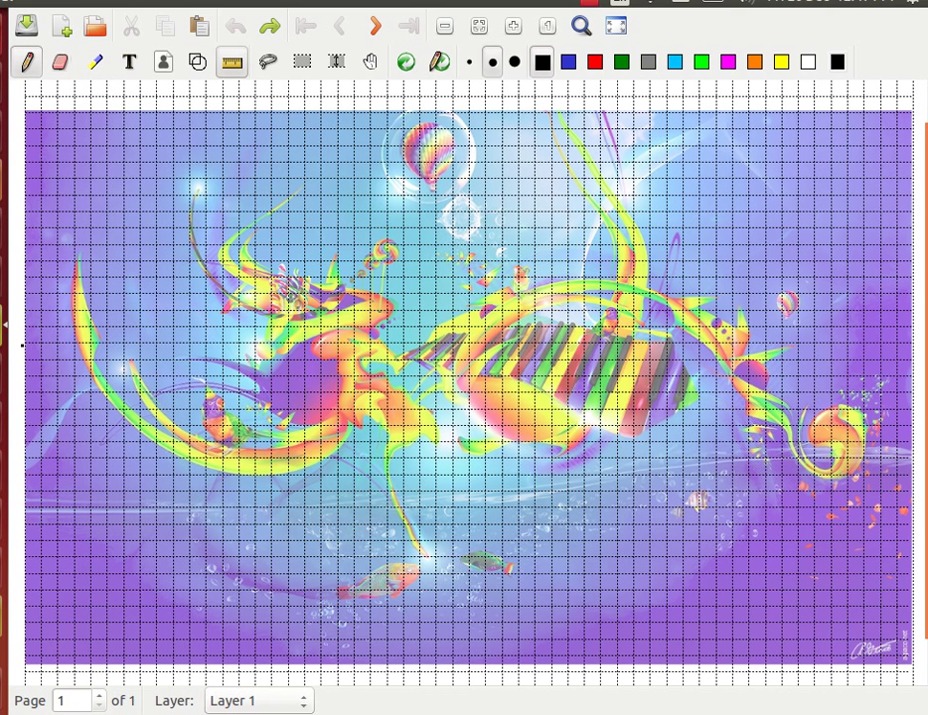
Step: Rule the axes: undo a first centred cross, then draw the left y-axis and bottom x-axis
{"action": "left_click_drag", "start_coordinate": [23, 342], "coordinate": [915, 343]}
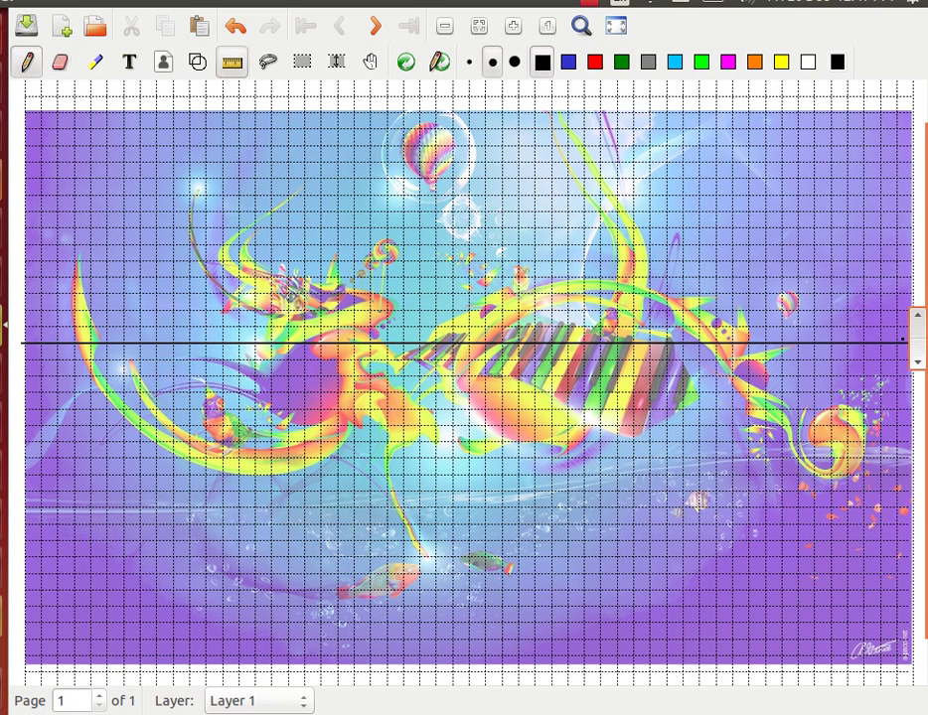
{"action": "mouse_move", "coordinate": [468, 92]}
{"action": "left_mouse_down"}
{"action": "mouse_move", "coordinate": [458, 582]}
{"action": "mouse_move", "coordinate": [472, 622]}
{"action": "mouse_move", "coordinate": [469, 680]}
{"action": "left_mouse_up"}
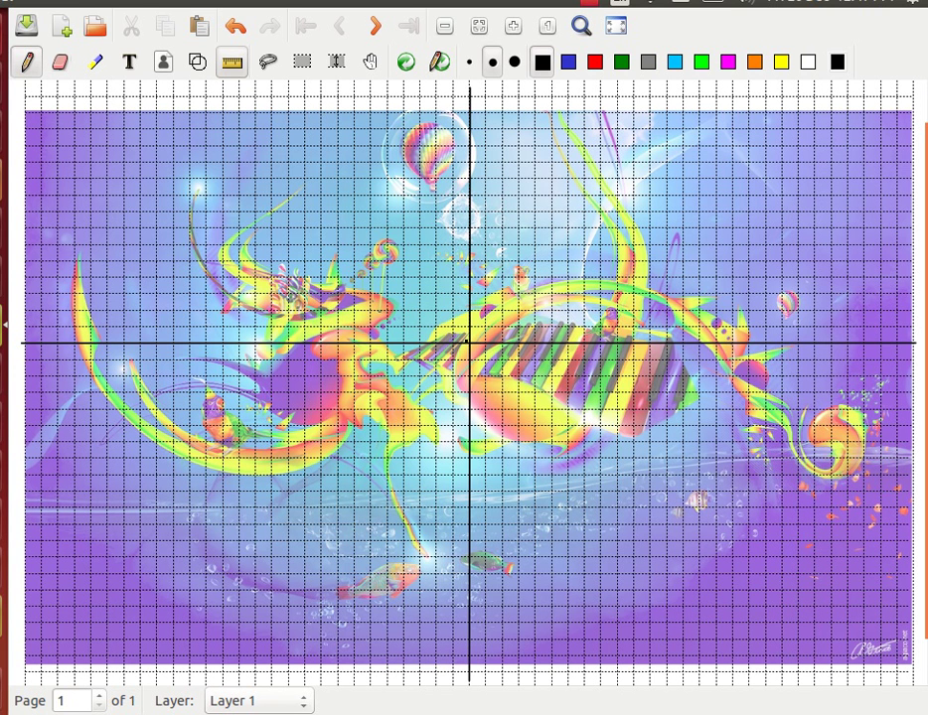
{"action": "left_click", "coordinate": [238, 30]}
{"action": "left_click", "coordinate": [239, 30]}
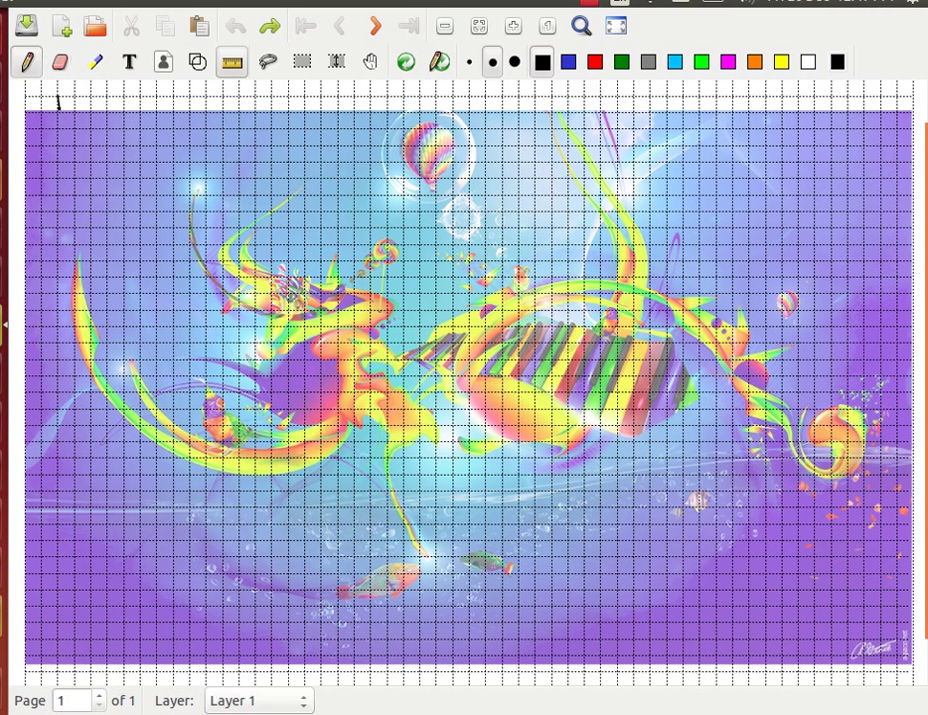
{"action": "left_click_drag", "start_coordinate": [58, 96], "coordinate": [58, 674]}
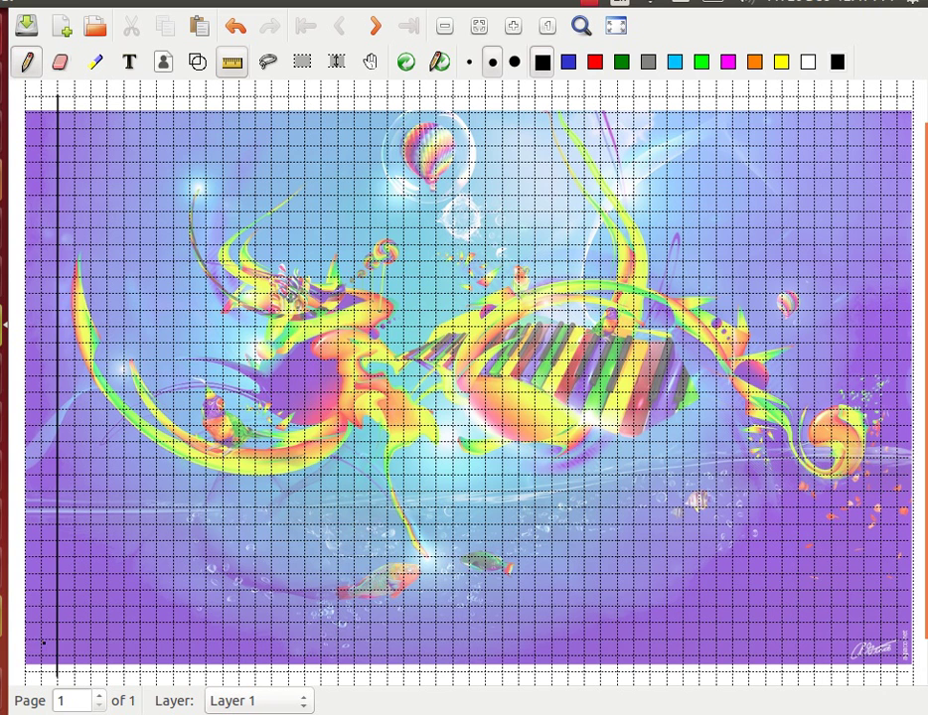
{"action": "left_click_drag", "start_coordinate": [22, 639], "coordinate": [903, 637]}
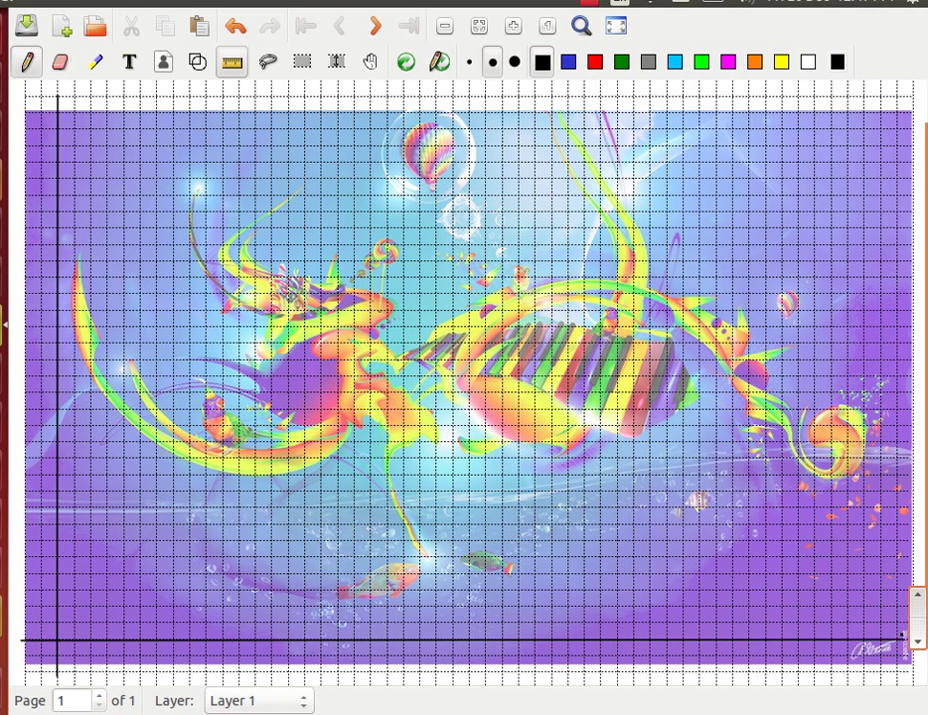
Step: Freehand arrowheads and x and y labels on both axes, erasing and redrawing the x label
{"action": "left_click", "coordinate": [232, 68]}
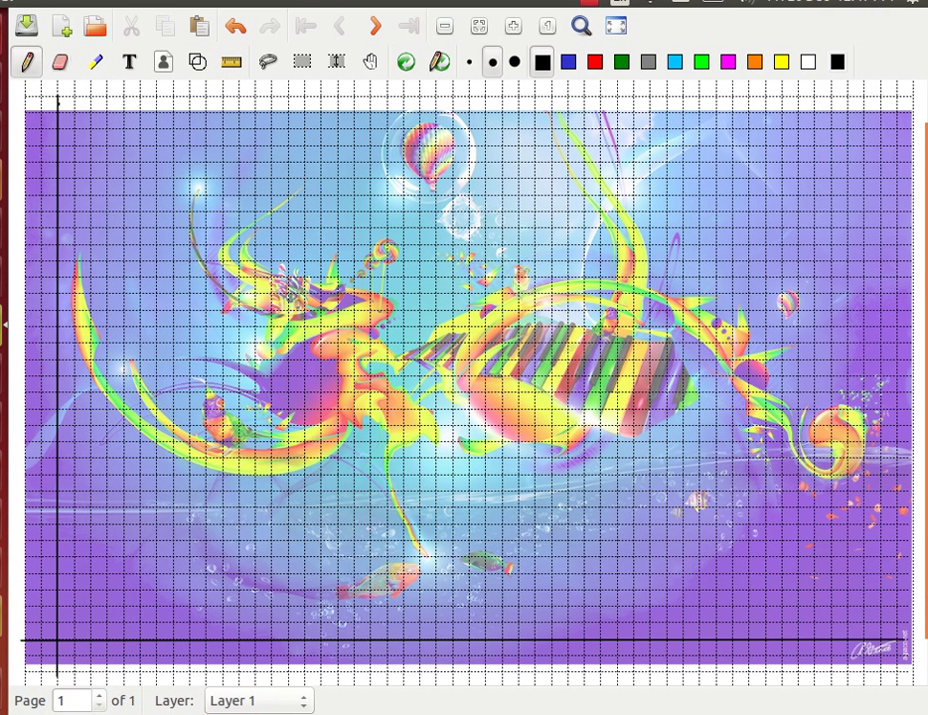
{"action": "mouse_move", "coordinate": [51, 103]}
{"action": "left_mouse_down"}
{"action": "mouse_move", "coordinate": [82, 131]}
{"action": "mouse_move", "coordinate": [92, 103]}
{"action": "left_mouse_up"}
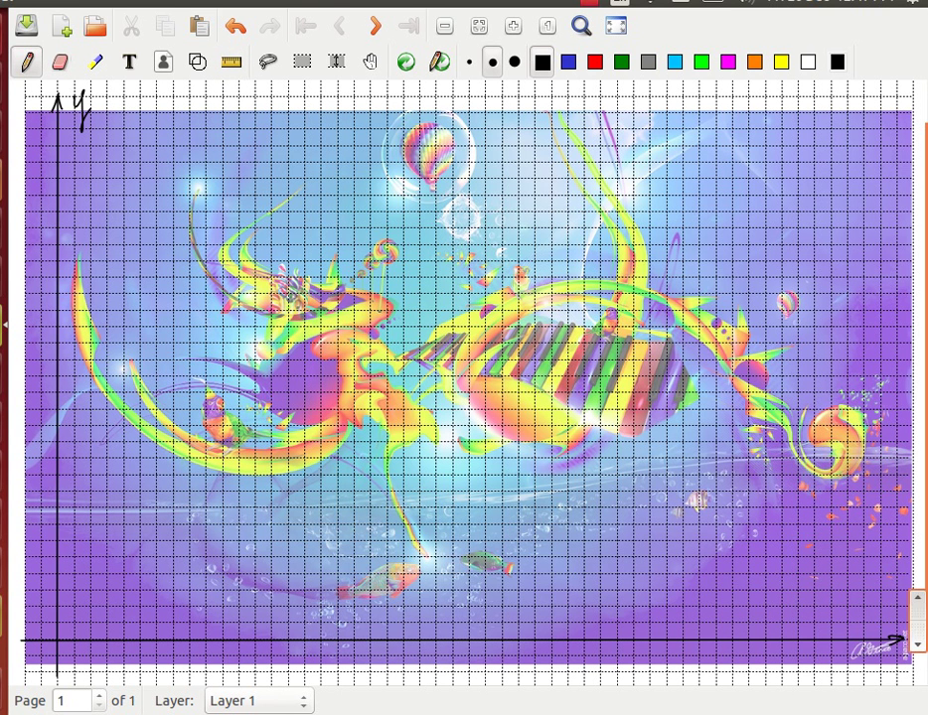
{"action": "mouse_move", "coordinate": [892, 632]}
{"action": "left_mouse_down"}
{"action": "mouse_move", "coordinate": [891, 643]}
{"action": "mouse_move", "coordinate": [886, 628]}
{"action": "left_mouse_up"}
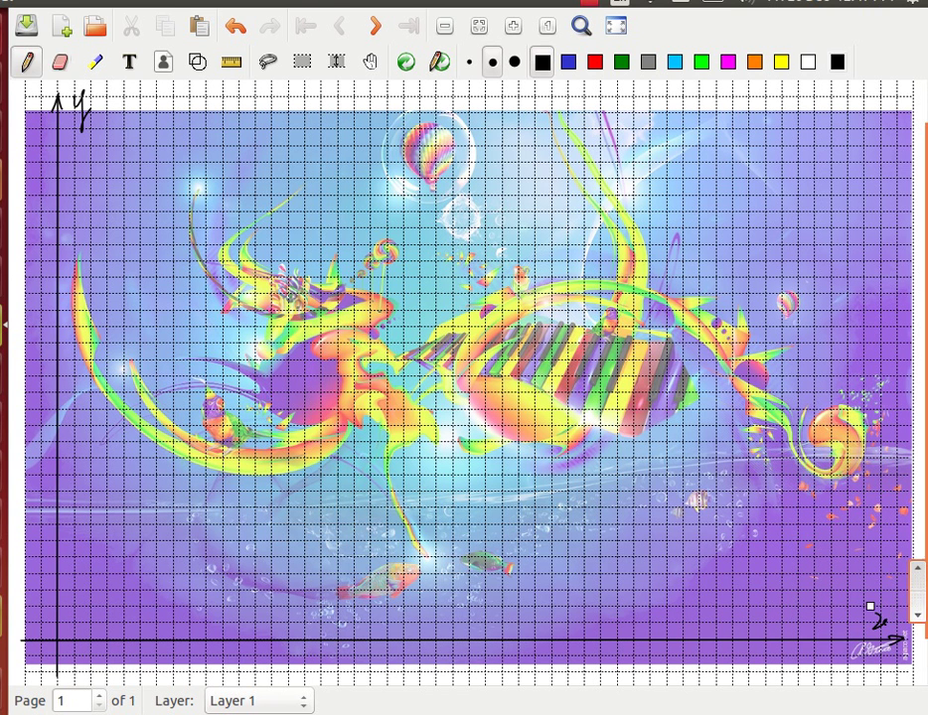
{"action": "key", "text": "ctrl+shift+e"}
{"action": "key", "text": "ctrl+shift+p"}
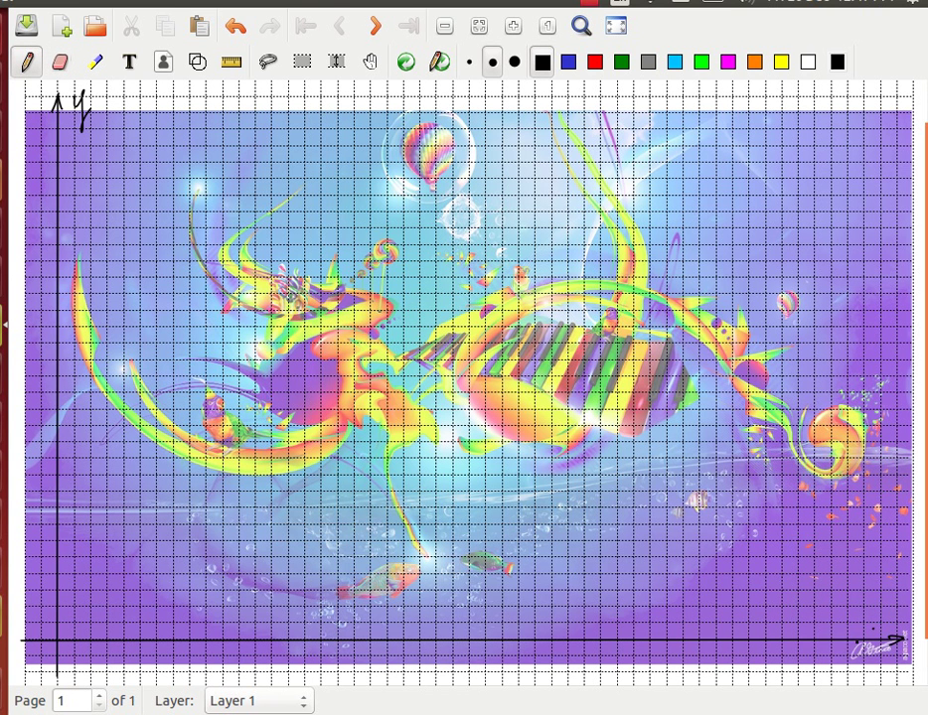
{"action": "mouse_move", "coordinate": [877, 616]}
{"action": "left_mouse_down"}
{"action": "mouse_move", "coordinate": [888, 628]}
{"action": "mouse_move", "coordinate": [878, 628]}
{"action": "left_mouse_up"}
Step: Tick and label the x-axis at 10, 20, 30 and 40
{"action": "mouse_move", "coordinate": [223, 632]}
{"action": "left_mouse_down"}
{"action": "mouse_move", "coordinate": [222, 662]}
{"action": "mouse_move", "coordinate": [231, 654]}
{"action": "left_mouse_up"}
{"action": "mouse_move", "coordinate": [381, 650]}
{"action": "left_mouse_down"}
{"action": "mouse_move", "coordinate": [389, 660]}
{"action": "mouse_move", "coordinate": [394, 651]}
{"action": "left_mouse_up"}
{"action": "mouse_move", "coordinate": [550, 632]}
{"action": "left_mouse_down"}
{"action": "mouse_move", "coordinate": [546, 661]}
{"action": "mouse_move", "coordinate": [553, 652]}
{"action": "left_mouse_up"}
{"action": "mouse_move", "coordinate": [711, 633]}
{"action": "left_mouse_down"}
{"action": "mouse_move", "coordinate": [712, 662]}
{"action": "mouse_move", "coordinate": [717, 652]}
{"action": "left_mouse_up"}
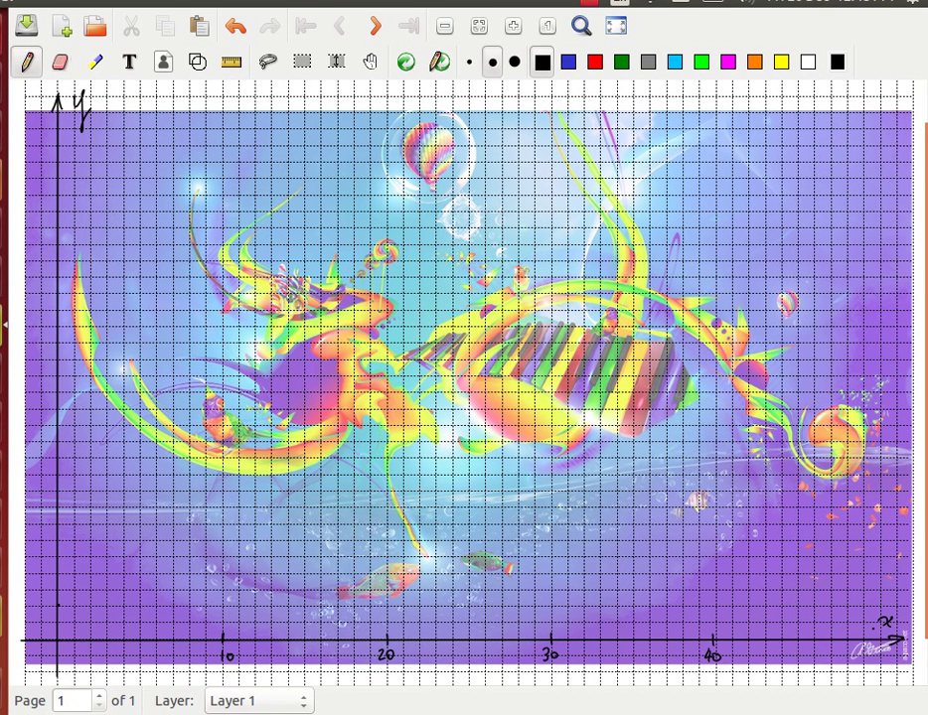
Step: Tick and label the y-axis at 10, 20 and 30
{"action": "mouse_move", "coordinate": [59, 477]}
{"action": "left_mouse_down"}
{"action": "mouse_move", "coordinate": [35, 482]}
{"action": "mouse_move", "coordinate": [45, 473]}
{"action": "left_mouse_up"}
{"action": "mouse_move", "coordinate": [56, 309]}
{"action": "left_mouse_down"}
{"action": "mouse_move", "coordinate": [34, 317]}
{"action": "mouse_move", "coordinate": [39, 308]}
{"action": "left_mouse_up"}
{"action": "left_click_drag", "start_coordinate": [59, 147], "coordinate": [30, 159]}
{"action": "left_click_drag", "start_coordinate": [39, 148], "coordinate": [39, 149]}
{"action": "mouse_move", "coordinate": [591, 142]}
{"action": "left_mouse_down"}
{"action": "mouse_move", "coordinate": [522, 166]}
{"action": "mouse_move", "coordinate": [581, 411]}
{"action": "left_mouse_up"}
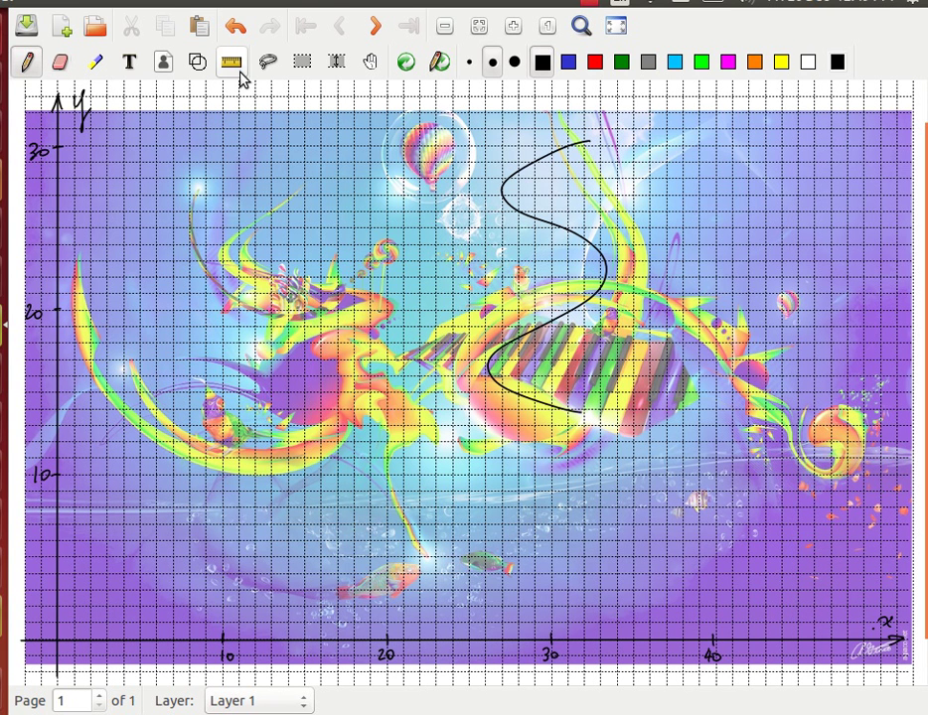
{"action": "left_click", "coordinate": [234, 30]}
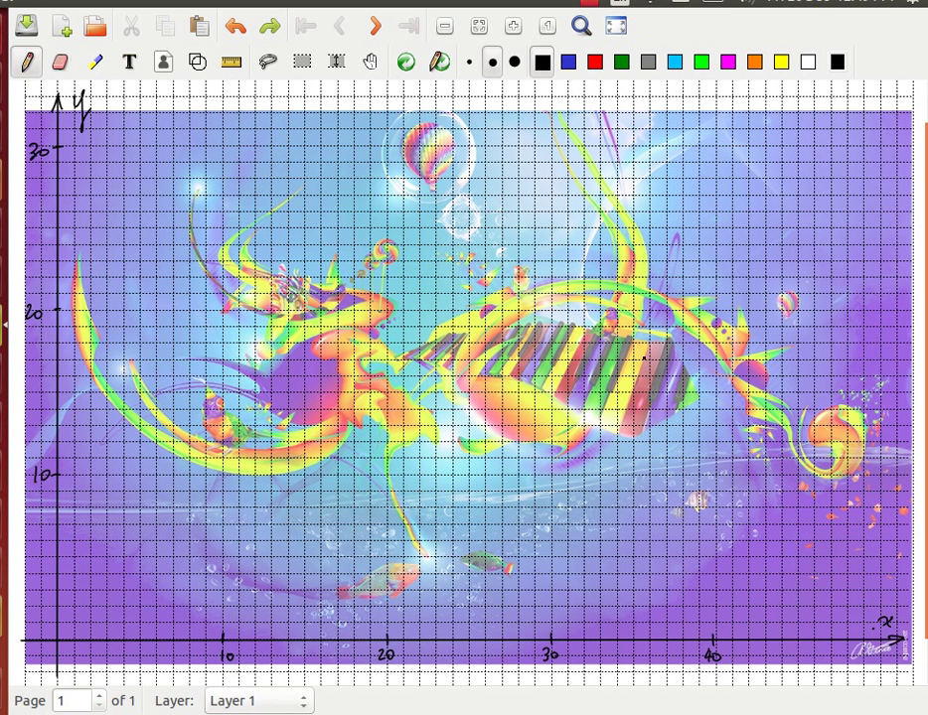
Step: Draw a double-headed arrow and a long curve along the swirl, erasing the curve's middle
{"action": "mouse_move", "coordinate": [674, 296]}
{"action": "left_mouse_down"}
{"action": "mouse_move", "coordinate": [602, 460]}
{"action": "mouse_move", "coordinate": [590, 461]}
{"action": "mouse_move", "coordinate": [678, 309]}
{"action": "left_mouse_up"}
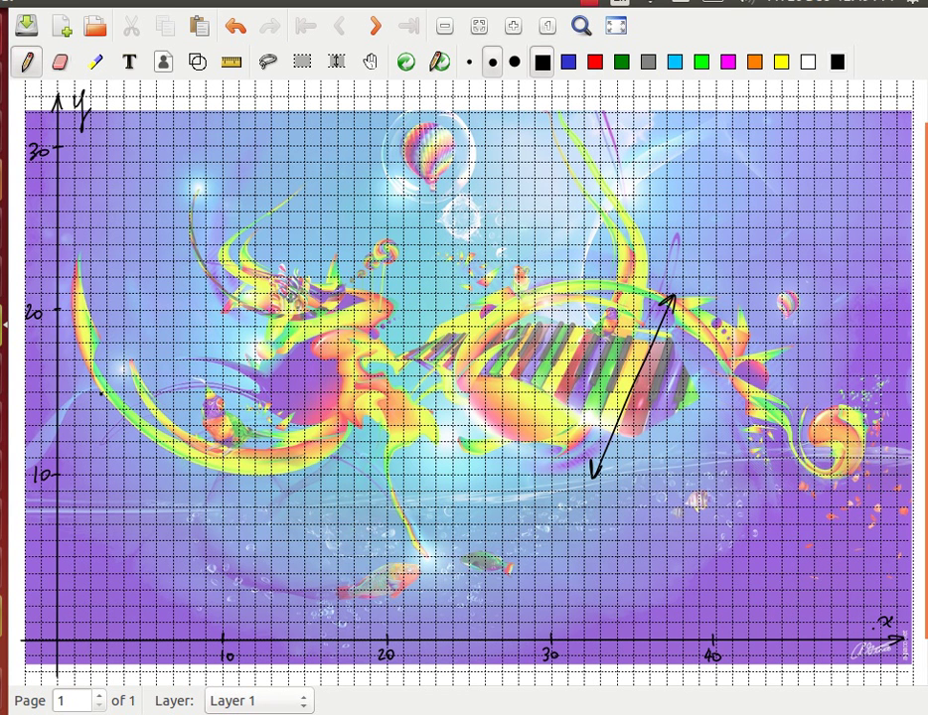
{"action": "mouse_move", "coordinate": [99, 392]}
{"action": "left_mouse_down"}
{"action": "mouse_move", "coordinate": [164, 463]}
{"action": "mouse_move", "coordinate": [232, 475]}
{"action": "mouse_move", "coordinate": [345, 438]}
{"action": "mouse_move", "coordinate": [389, 384]}
{"action": "mouse_move", "coordinate": [492, 306]}
{"action": "mouse_move", "coordinate": [569, 283]}
{"action": "mouse_move", "coordinate": [723, 331]}
{"action": "left_mouse_up"}
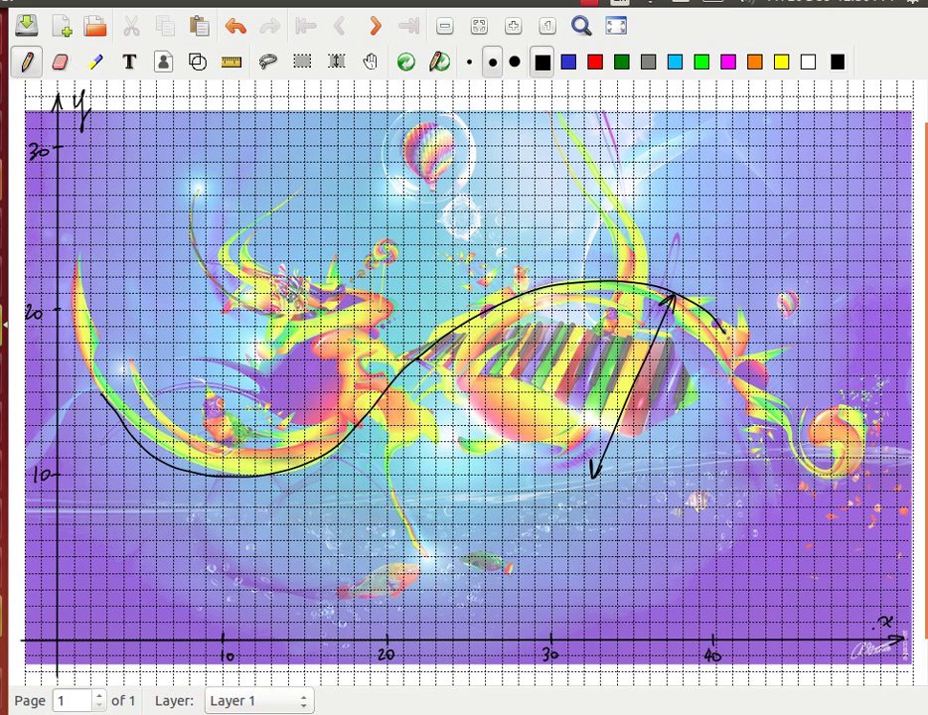
{"action": "key", "text": "shift+ctrl+e"}
{"action": "left_click_drag", "start_coordinate": [414, 356], "coordinate": [348, 437]}
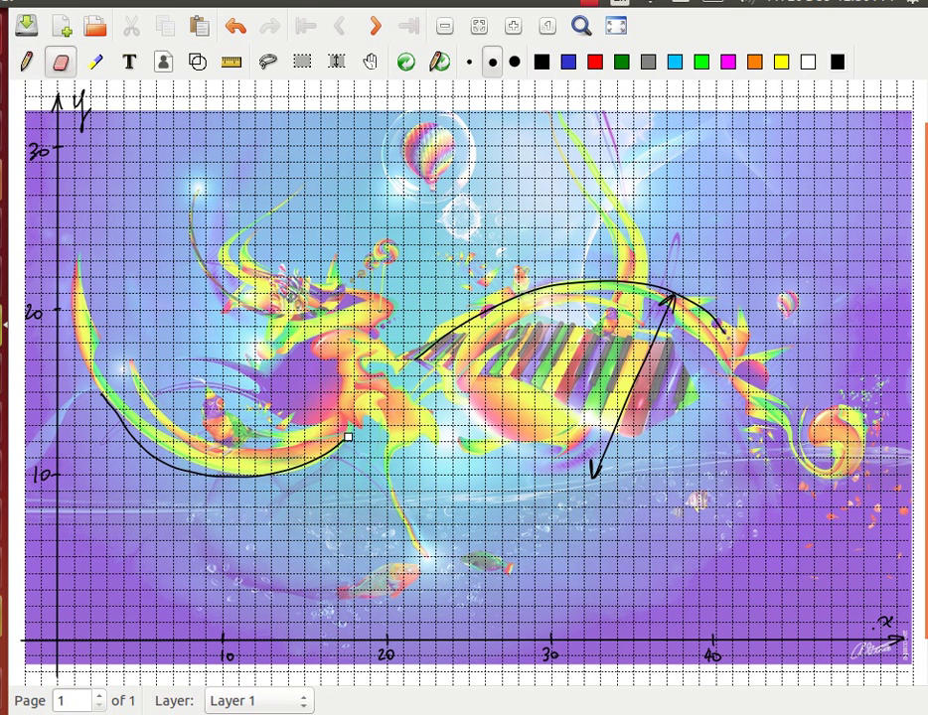
{"action": "key", "text": "shift+ctrl+p"}
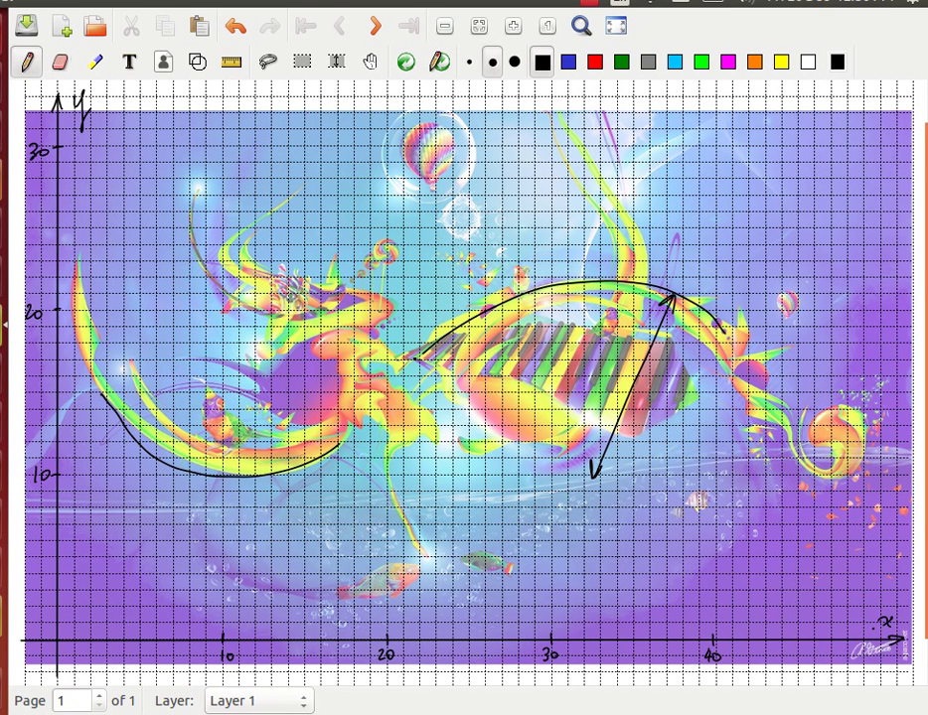
Step: Bridge the curve's gap with a dash and add vertical marks at its ends
{"action": "left_click_drag", "start_coordinate": [408, 369], "coordinate": [350, 431]}
{"action": "left_click_drag", "start_coordinate": [340, 423], "coordinate": [338, 463]}
{"action": "left_click_drag", "start_coordinate": [100, 374], "coordinate": [101, 413]}
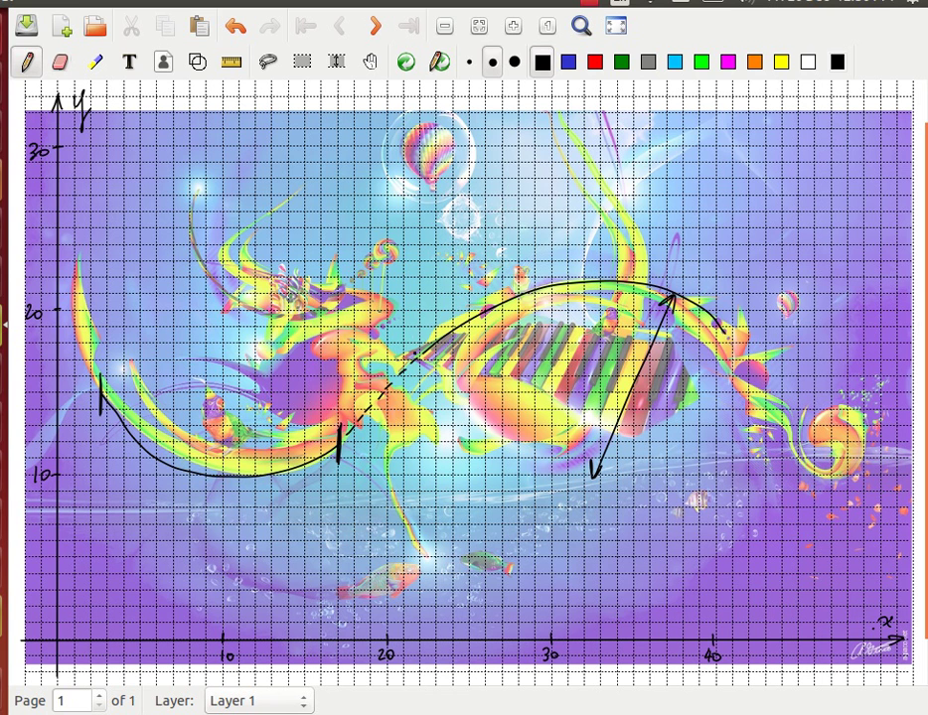
{"action": "left_click_drag", "start_coordinate": [417, 331], "coordinate": [418, 380]}
{"action": "left_click_drag", "start_coordinate": [727, 310], "coordinate": [725, 353]}
Step: Undo the four vertical marks on the curve
{"action": "left_click", "coordinate": [235, 28]}
{"action": "left_click", "coordinate": [236, 27]}
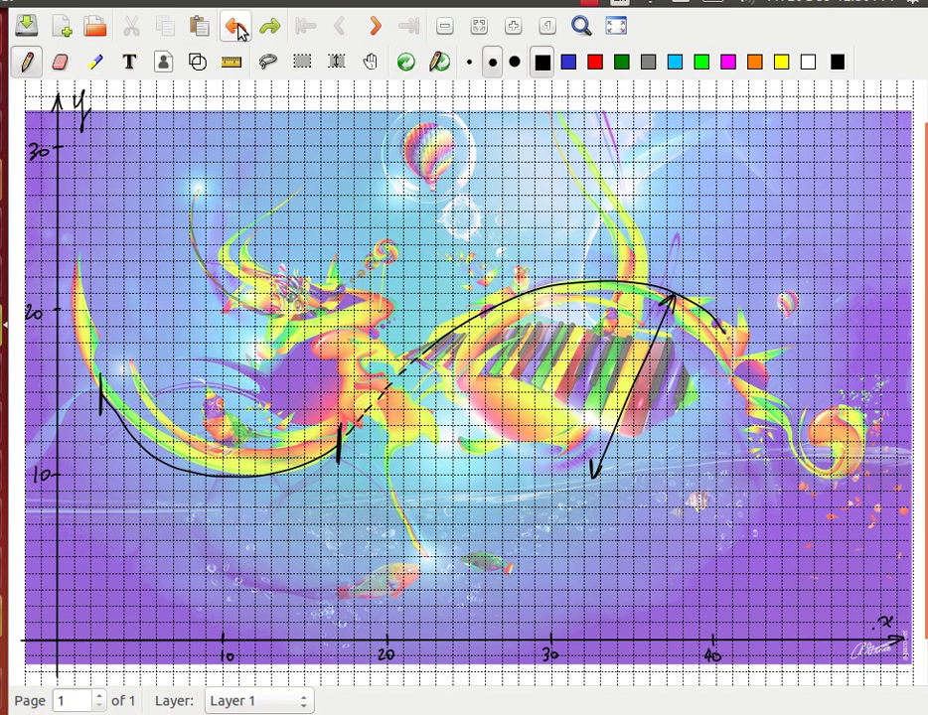
{"action": "left_click", "coordinate": [236, 28]}
{"action": "left_click", "coordinate": [235, 28]}
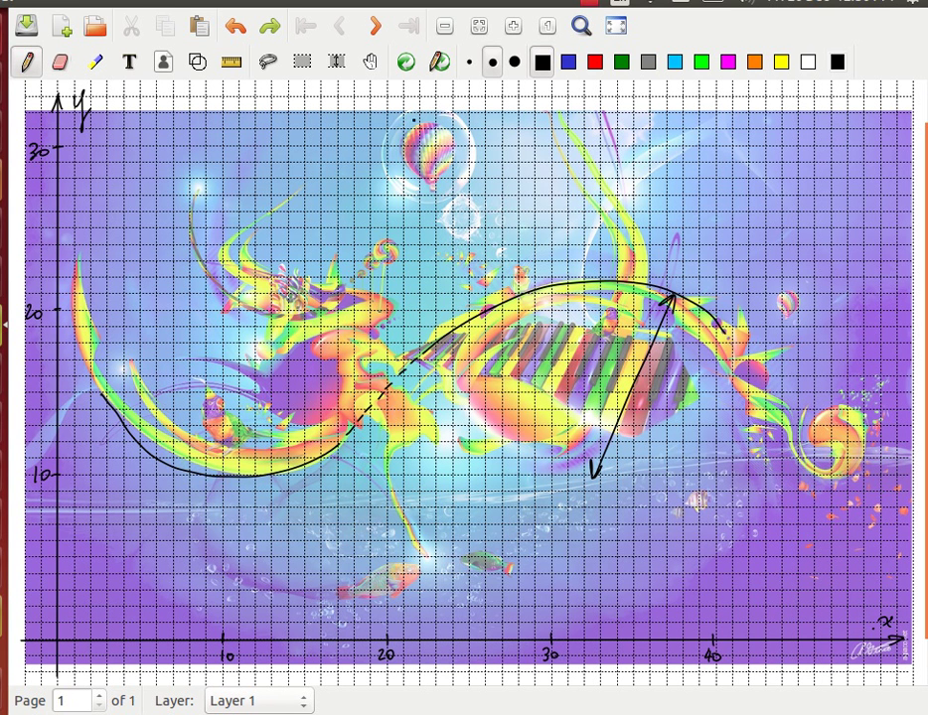
Step: Circle the balloon, trace the upper-left arc, and draw dashed guide lines beneath it
{"action": "mouse_move", "coordinate": [380, 153]}
{"action": "left_mouse_down"}
{"action": "mouse_move", "coordinate": [413, 198]}
{"action": "mouse_move", "coordinate": [447, 200]}
{"action": "mouse_move", "coordinate": [475, 154]}
{"action": "left_mouse_up"}
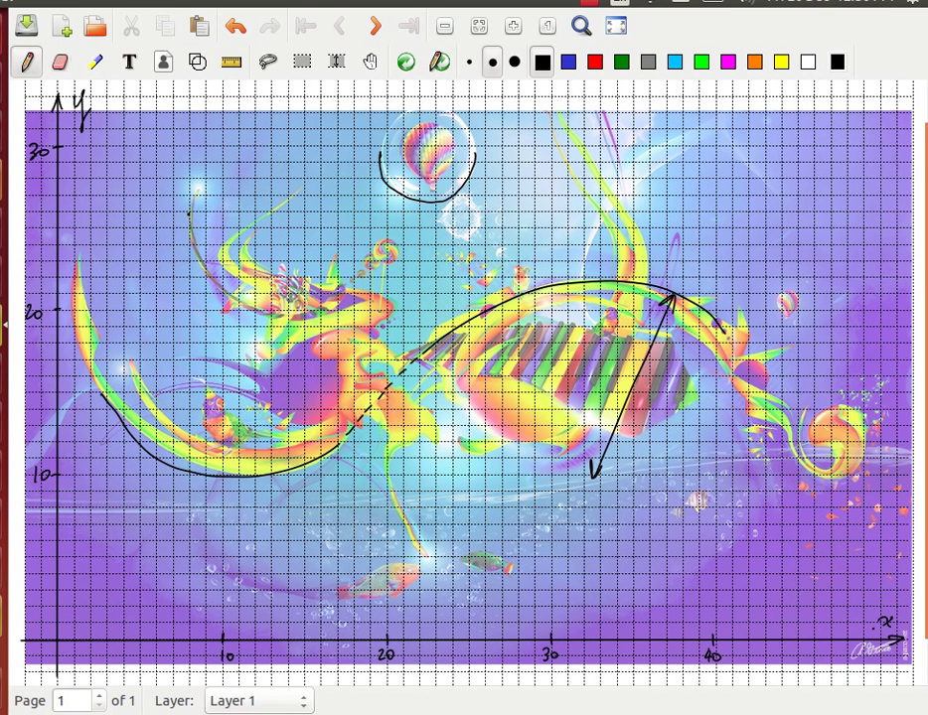
{"action": "mouse_move", "coordinate": [188, 212]}
{"action": "left_mouse_down"}
{"action": "mouse_move", "coordinate": [221, 296]}
{"action": "mouse_move", "coordinate": [296, 314]}
{"action": "left_mouse_up"}
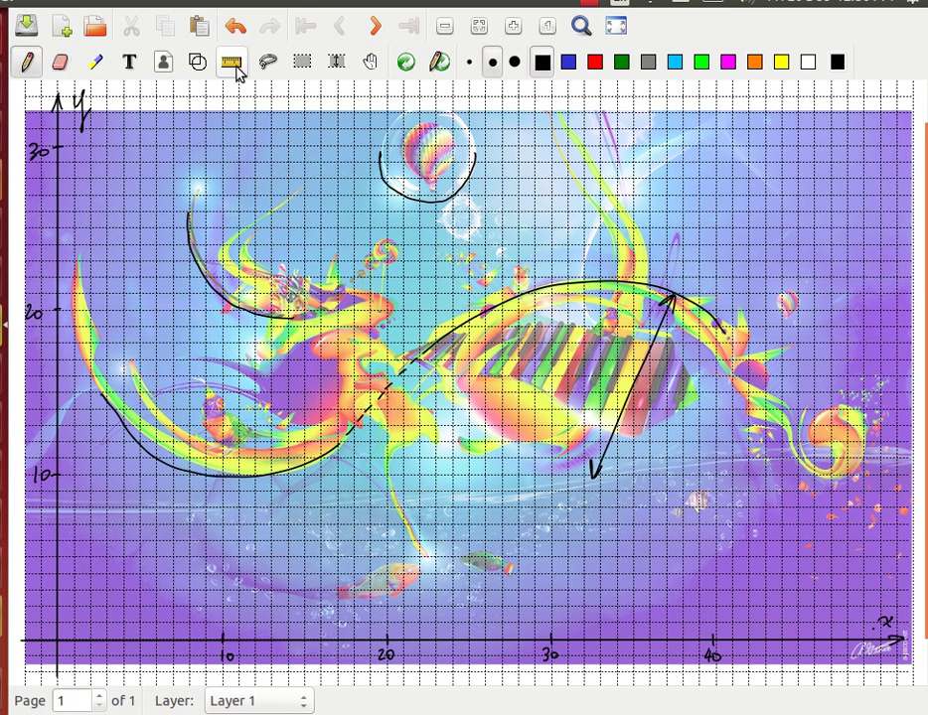
{"action": "mouse_move", "coordinate": [181, 197]}
{"action": "left_mouse_down"}
{"action": "mouse_move", "coordinate": [186, 348]}
{"action": "mouse_move", "coordinate": [148, 328]}
{"action": "mouse_move", "coordinate": [338, 329]}
{"action": "left_mouse_up"}
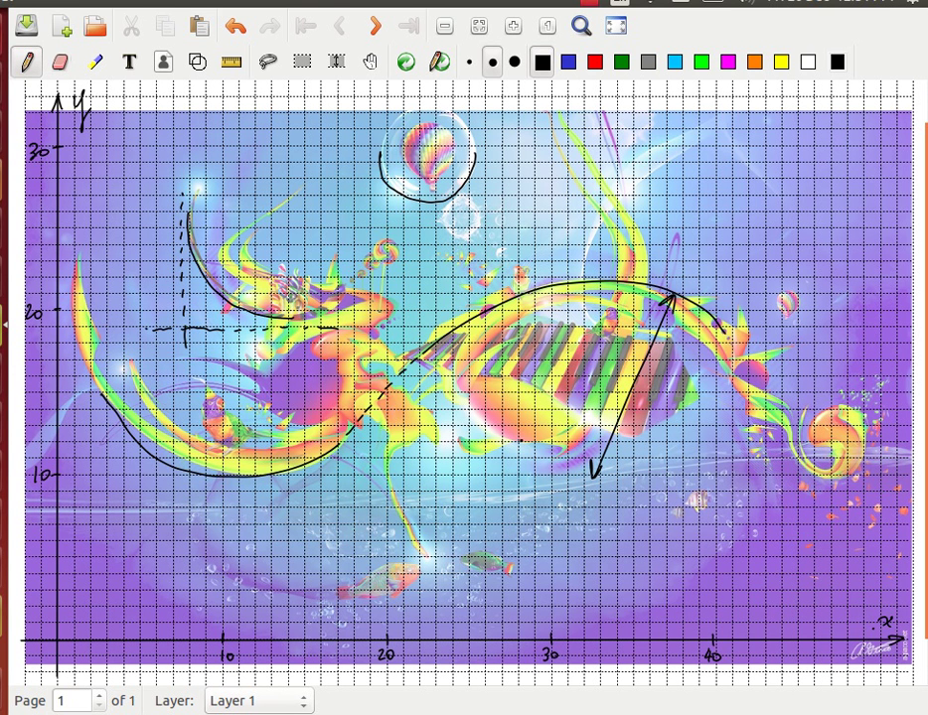
Step: Pen a curve under the piano keys and small marks, then undo them
{"action": "mouse_move", "coordinate": [523, 441]}
{"action": "left_mouse_down"}
{"action": "mouse_move", "coordinate": [471, 406]}
{"action": "mouse_move", "coordinate": [447, 367]}
{"action": "left_mouse_up"}
{"action": "mouse_move", "coordinate": [399, 282]}
{"action": "left_mouse_down"}
{"action": "mouse_move", "coordinate": [415, 312]}
{"action": "mouse_move", "coordinate": [393, 267]}
{"action": "left_mouse_up"}
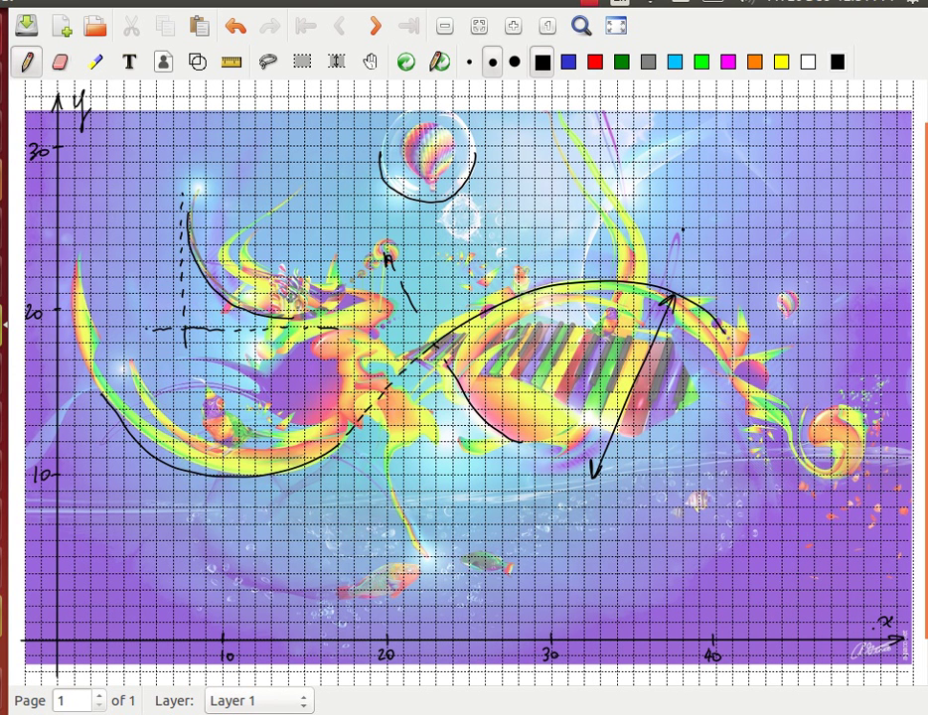
{"action": "left_click", "coordinate": [236, 28]}
{"action": "left_click", "coordinate": [236, 28]}
{"action": "left_click", "coordinate": [236, 28]}
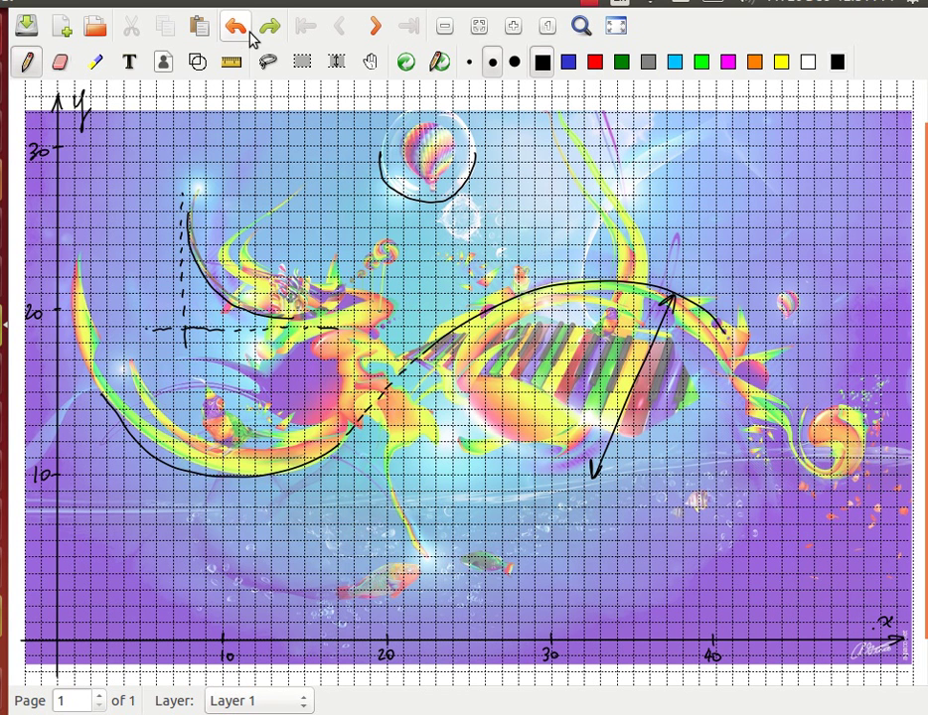
Step: Undo the dashed guides, upper-left arc, balloon circle and earlier strokes, leaving the labelled axes
{"action": "left_click", "coordinate": [236, 27]}
{"action": "left_click", "coordinate": [236, 28]}
{"action": "left_click", "coordinate": [236, 28]}
{"action": "left_click", "coordinate": [236, 27]}
{"action": "left_click", "coordinate": [237, 28]}
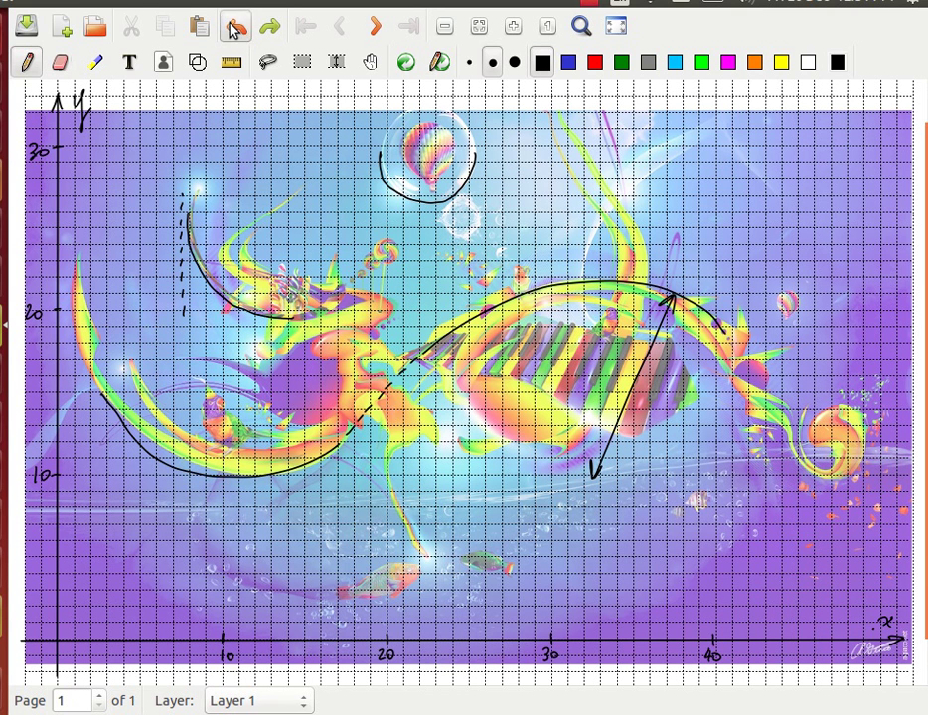
{"action": "left_click", "coordinate": [236, 28]}
{"action": "left_click", "coordinate": [236, 28]}
{"action": "left_click", "coordinate": [237, 28]}
{"action": "left_click", "coordinate": [236, 27]}
{"action": "left_click", "coordinate": [236, 28]}
{"action": "left_click", "coordinate": [236, 27]}
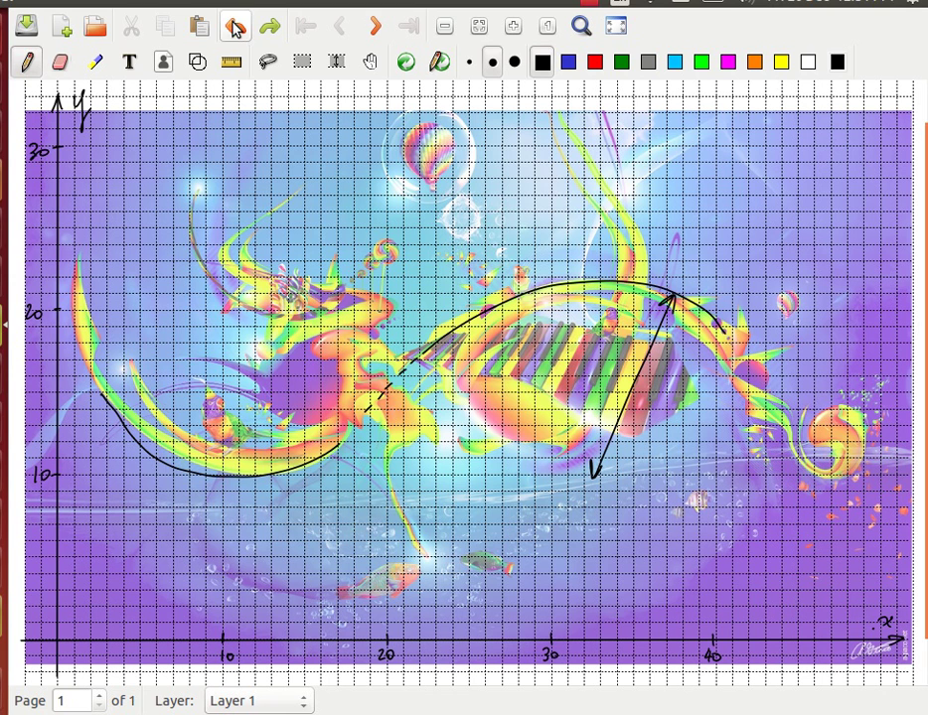
{"action": "left_click", "coordinate": [235, 28]}
{"action": "left_click", "coordinate": [235, 28]}
{"action": "left_click", "coordinate": [236, 28]}
{"action": "left_click", "coordinate": [236, 28]}
{"action": "left_click", "coordinate": [236, 27]}
{"action": "left_click", "coordinate": [235, 28]}
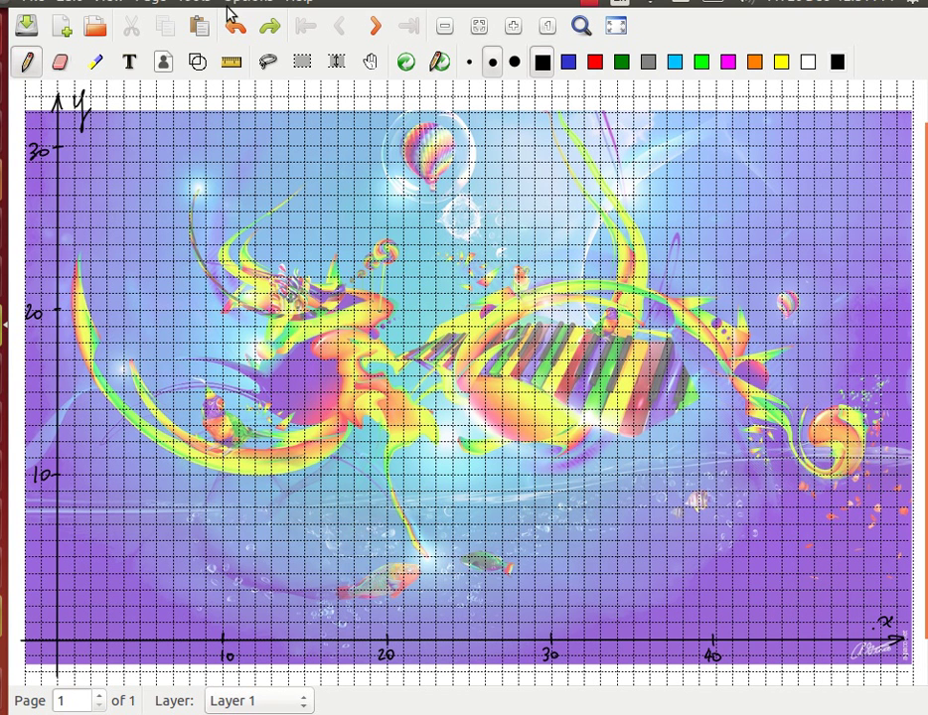
Step: Rule a slanted line across the keyboard graphic, undo a stray dot, and arrow its lower end
{"action": "left_click", "coordinate": [230, 62]}
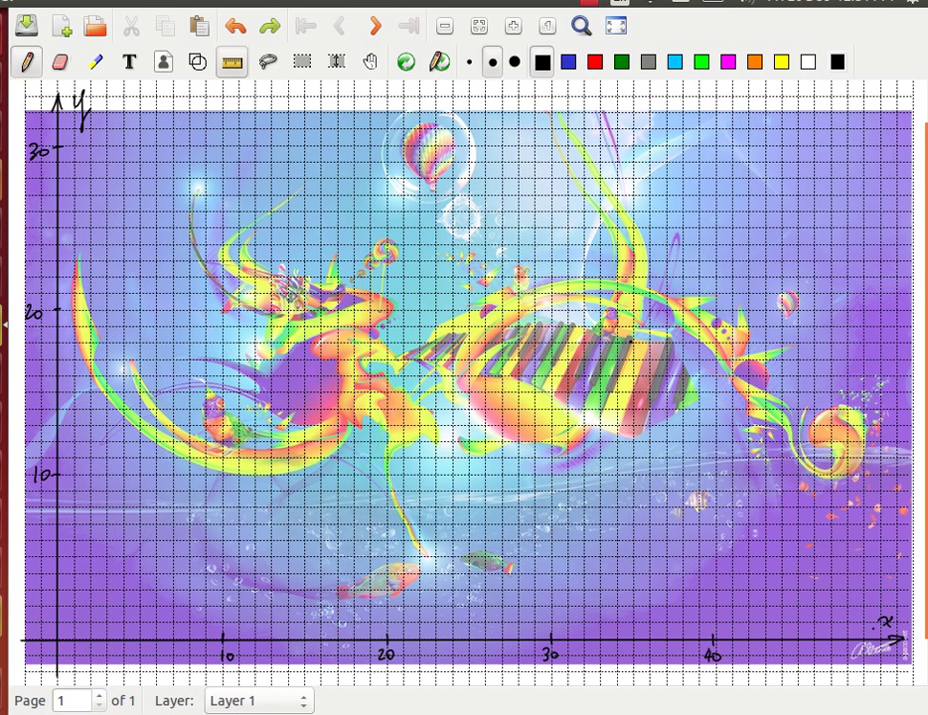
{"action": "left_click_drag", "start_coordinate": [632, 341], "coordinate": [596, 423]}
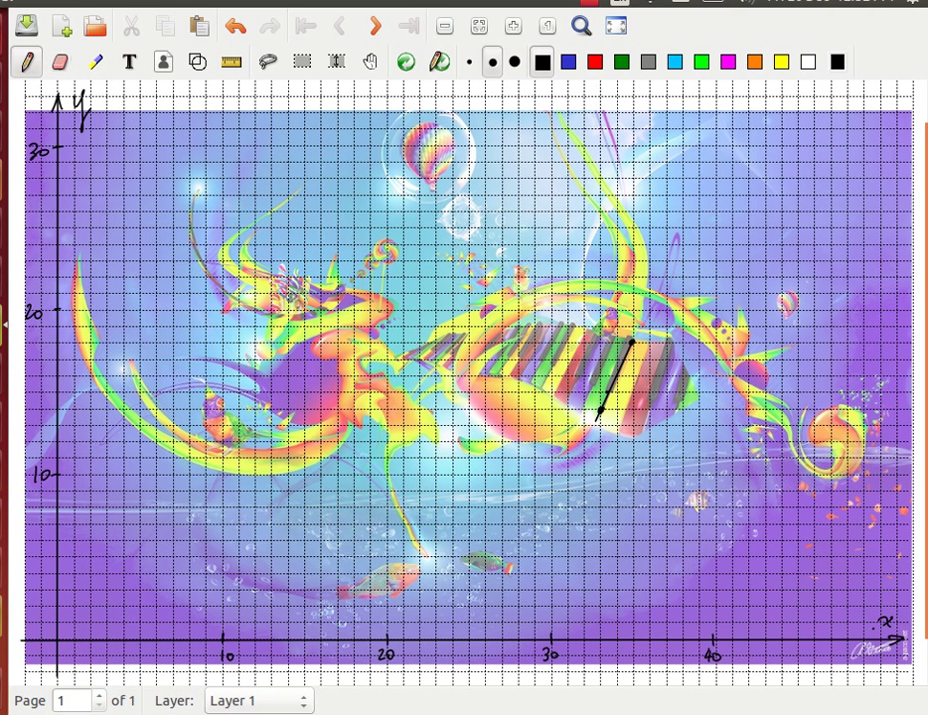
{"action": "left_click", "coordinate": [235, 38]}
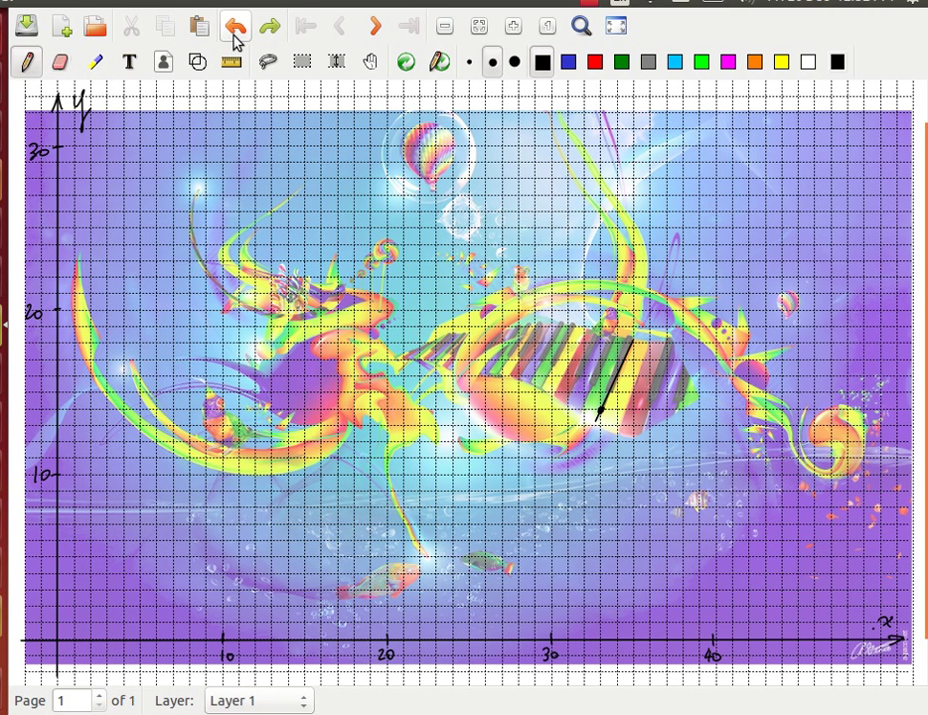
{"action": "left_click", "coordinate": [238, 37]}
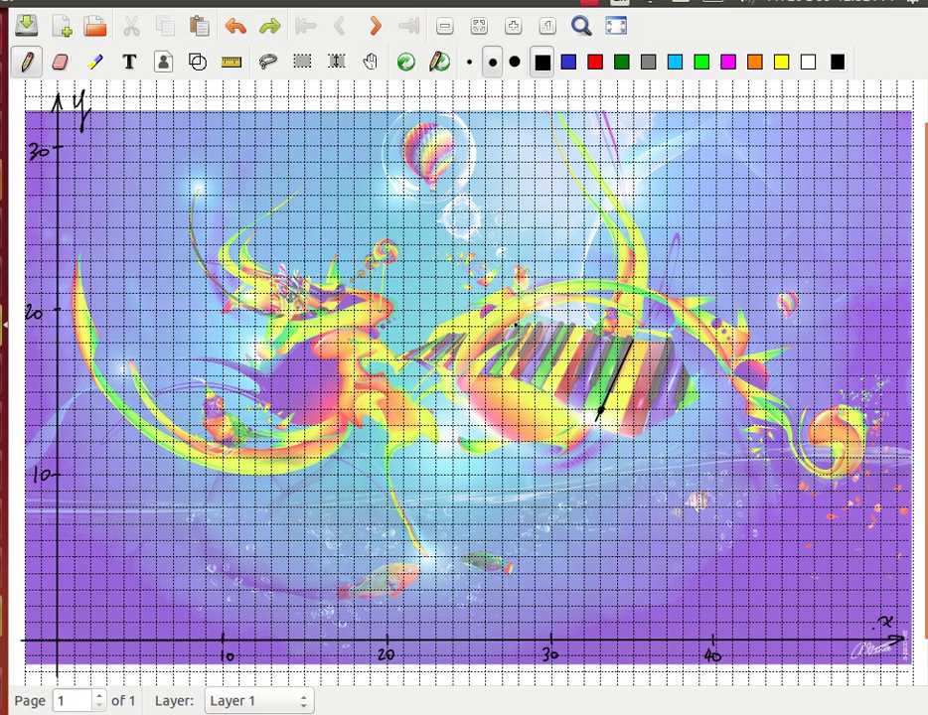
{"action": "left_click", "coordinate": [241, 30]}
{"action": "mouse_move", "coordinate": [603, 415]}
{"action": "left_mouse_down"}
{"action": "mouse_move", "coordinate": [612, 479]}
{"action": "mouse_move", "coordinate": [613, 467]}
{"action": "mouse_move", "coordinate": [628, 479]}
{"action": "mouse_move", "coordinate": [618, 482]}
{"action": "left_mouse_up"}
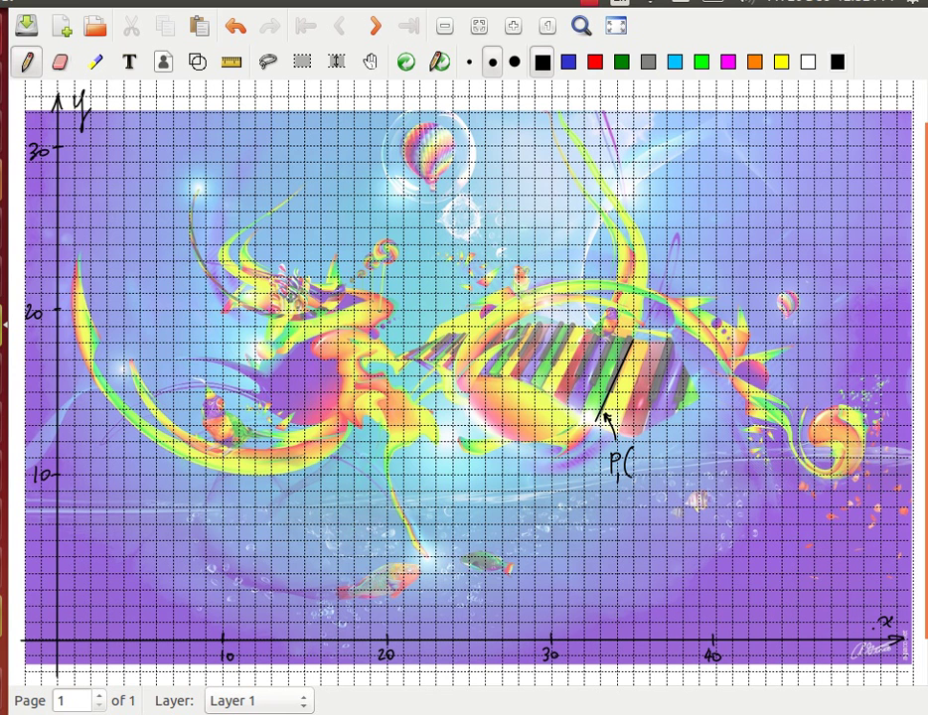
Step: Label the line's lower end P1(33,14) beside its arrow
{"action": "left_click", "coordinate": [602, 413]}
{"action": "mouse_move", "coordinate": [636, 458]}
{"action": "left_mouse_down"}
{"action": "mouse_move", "coordinate": [637, 475]}
{"action": "mouse_move", "coordinate": [647, 475]}
{"action": "left_mouse_up"}
{"action": "left_click_drag", "start_coordinate": [655, 471], "coordinate": [655, 477]}
{"action": "mouse_move", "coordinate": [668, 453]}
{"action": "left_mouse_down"}
{"action": "mouse_move", "coordinate": [666, 472]}
{"action": "mouse_move", "coordinate": [683, 463]}
{"action": "mouse_move", "coordinate": [679, 471]}
{"action": "left_mouse_up"}
{"action": "left_click_drag", "start_coordinate": [684, 445], "coordinate": [686, 471]}
Step: Draw an arrow to the line's upper end and label it P2(34.8,18)
{"action": "mouse_move", "coordinate": [723, 291]}
{"action": "left_mouse_down"}
{"action": "mouse_move", "coordinate": [636, 345]}
{"action": "mouse_move", "coordinate": [648, 348]}
{"action": "left_mouse_up"}
{"action": "mouse_move", "coordinate": [732, 267]}
{"action": "left_mouse_down"}
{"action": "mouse_move", "coordinate": [730, 296]}
{"action": "mouse_move", "coordinate": [736, 284]}
{"action": "mouse_move", "coordinate": [743, 295]}
{"action": "left_mouse_up"}
{"action": "left_click_drag", "start_coordinate": [757, 266], "coordinate": [755, 295]}
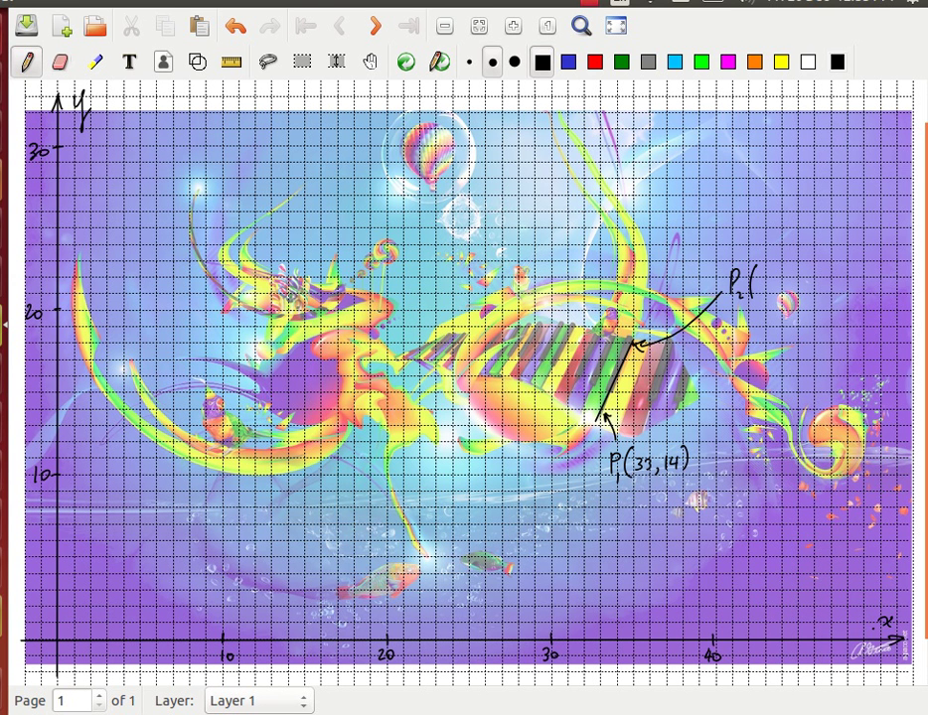
{"action": "mouse_move", "coordinate": [757, 278]}
{"action": "left_mouse_down"}
{"action": "mouse_move", "coordinate": [759, 294]}
{"action": "mouse_move", "coordinate": [776, 295]}
{"action": "left_mouse_up"}
{"action": "left_click_drag", "start_coordinate": [788, 275], "coordinate": [793, 290]}
{"action": "mouse_move", "coordinate": [812, 275]}
{"action": "left_mouse_down"}
{"action": "mouse_move", "coordinate": [810, 290]}
{"action": "mouse_move", "coordinate": [823, 279]}
{"action": "mouse_move", "coordinate": [830, 295]}
{"action": "left_mouse_up"}
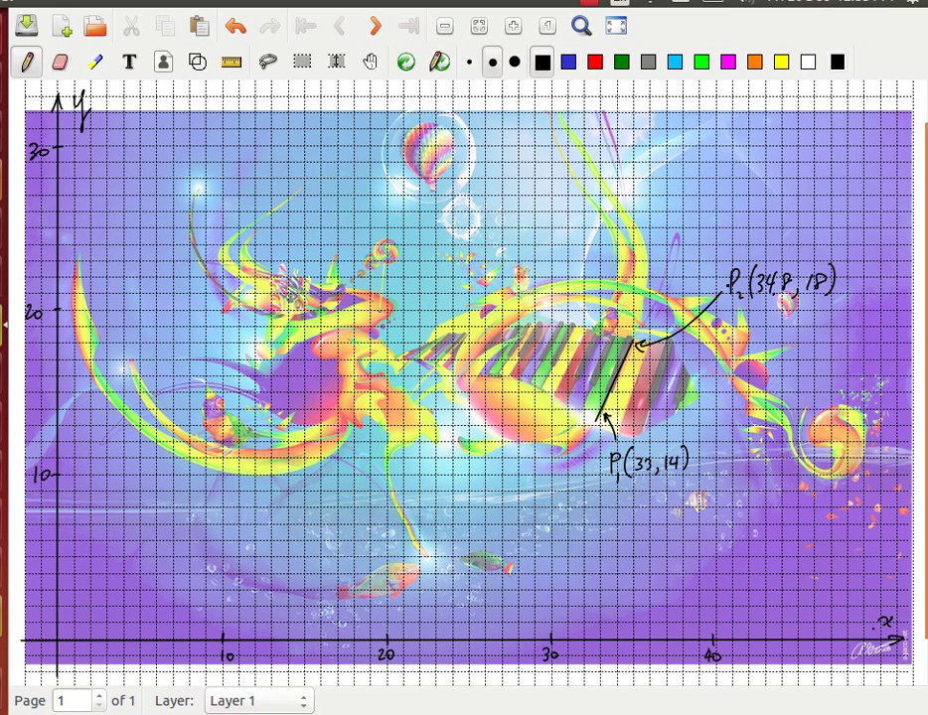
Step: Pan to the page bottom and add a blank second page
{"action": "left_click", "coordinate": [370, 64]}
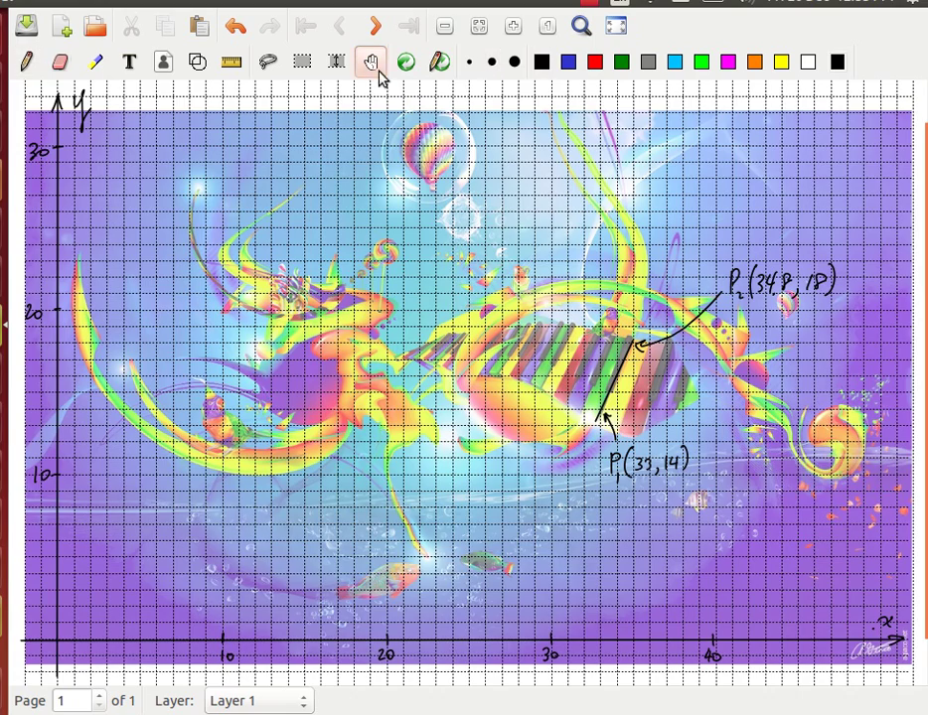
{"action": "left_click_drag", "start_coordinate": [564, 612], "coordinate": [559, 489]}
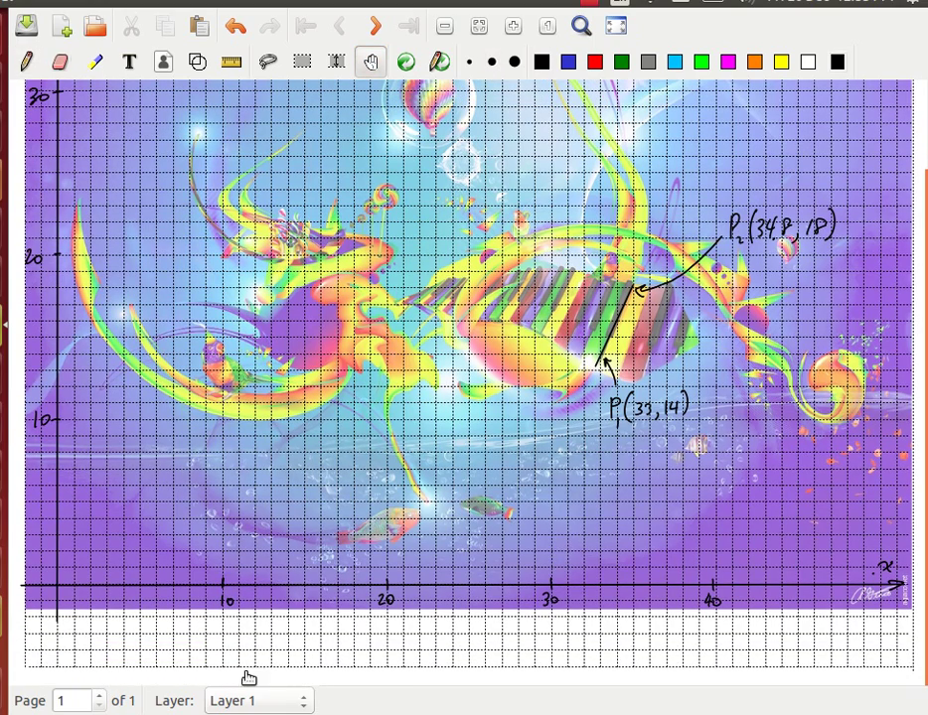
{"action": "left_click", "coordinate": [98, 695]}
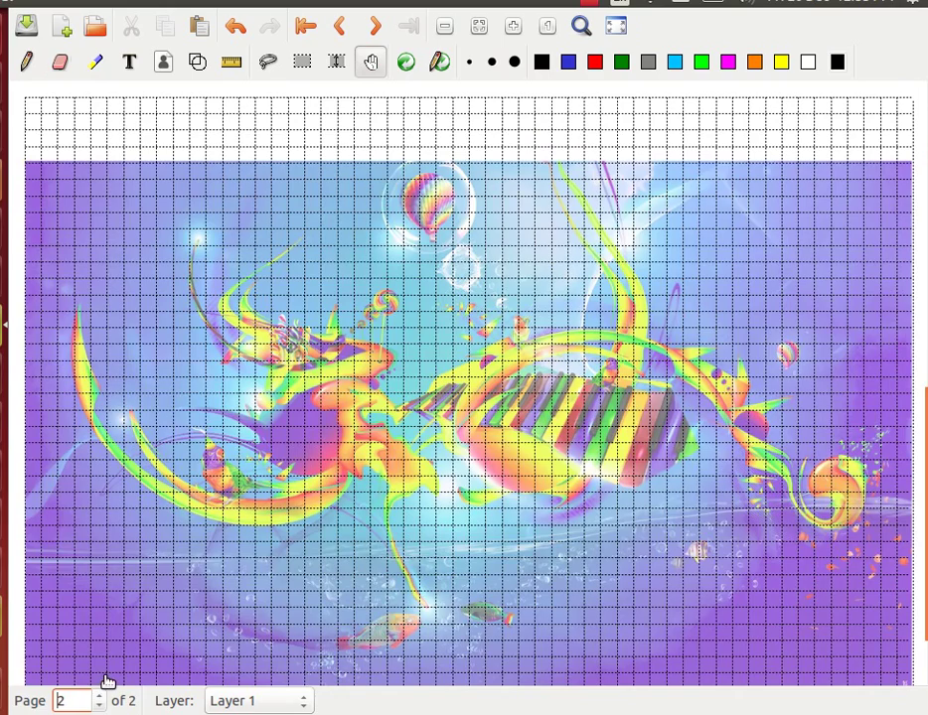
{"action": "scroll", "coordinate": [460, 250], "scroll_direction": "down", "scroll_amount": 3}
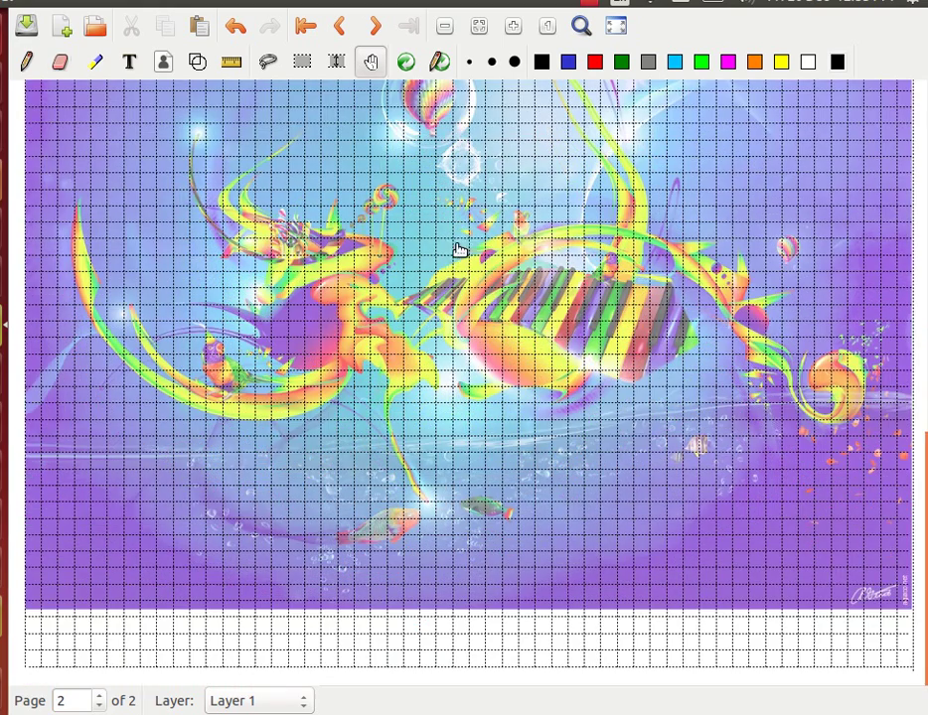
{"action": "scroll", "coordinate": [563, 455], "scroll_direction": "up", "scroll_amount": 7}
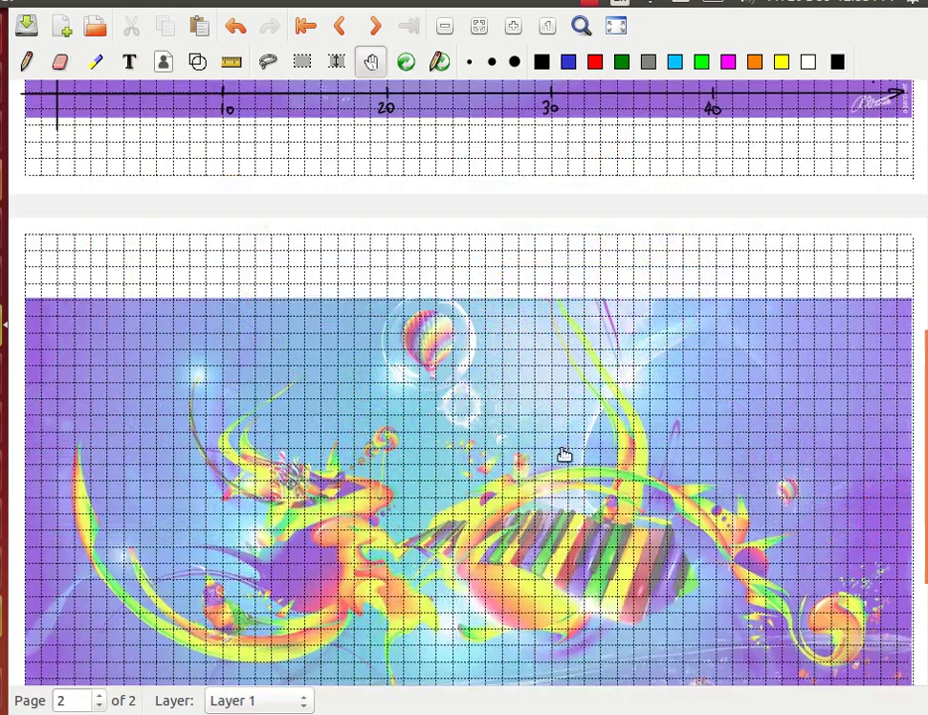
{"action": "scroll", "coordinate": [559, 496], "scroll_direction": "up", "scroll_amount": 9}
{"action": "scroll", "coordinate": [567, 477], "scroll_direction": "down", "scroll_amount": 15}
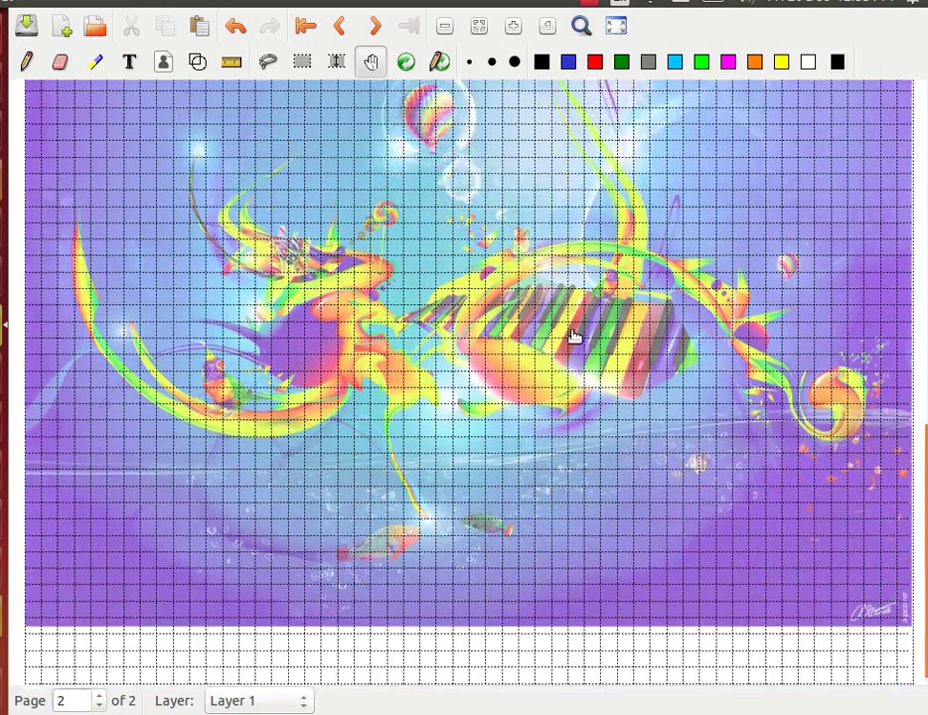
Step: Pan back from page 2 and frame page 1's graph
{"action": "left_click_drag", "start_coordinate": [574, 336], "coordinate": [556, 408]}
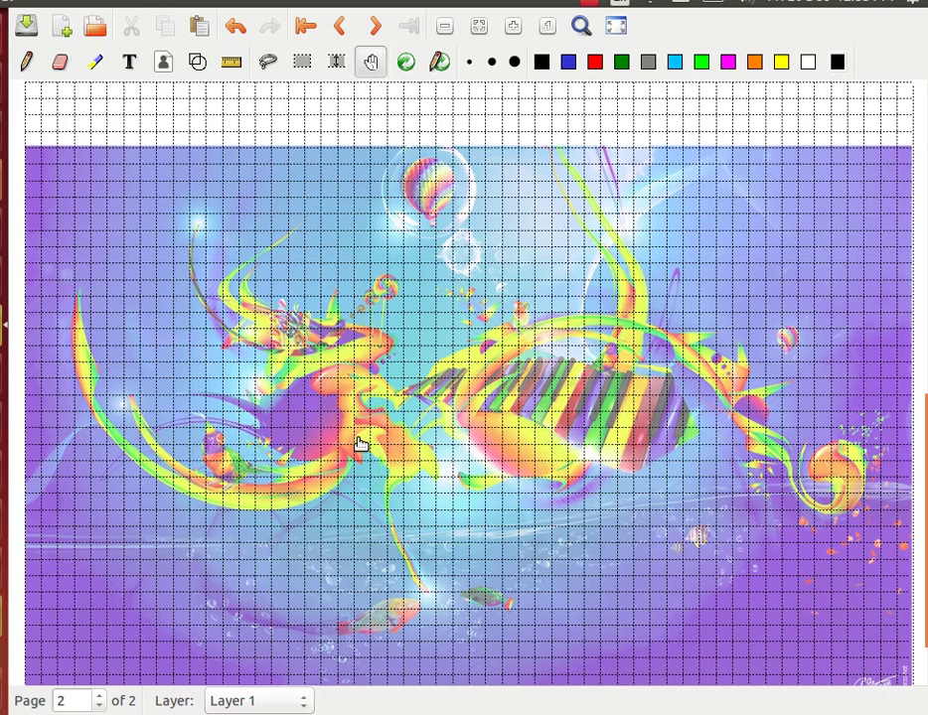
{"action": "scroll", "coordinate": [577, 474], "scroll_direction": "up", "scroll_amount": 13}
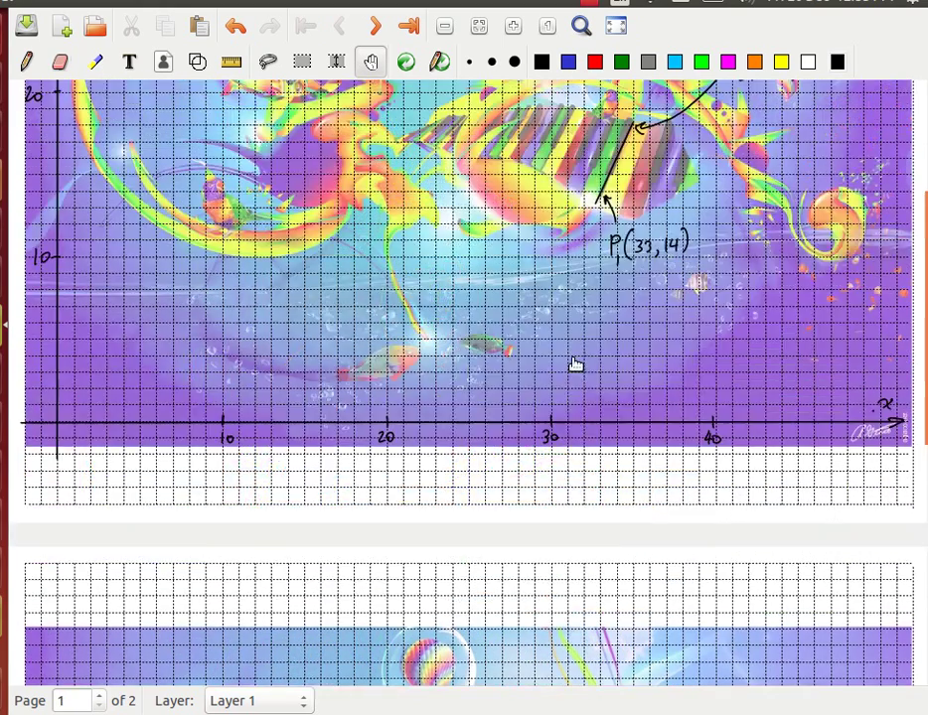
{"action": "scroll", "coordinate": [576, 364], "scroll_direction": "up", "scroll_amount": 7}
{"action": "scroll", "coordinate": [549, 298], "scroll_direction": "down", "scroll_amount": 1}
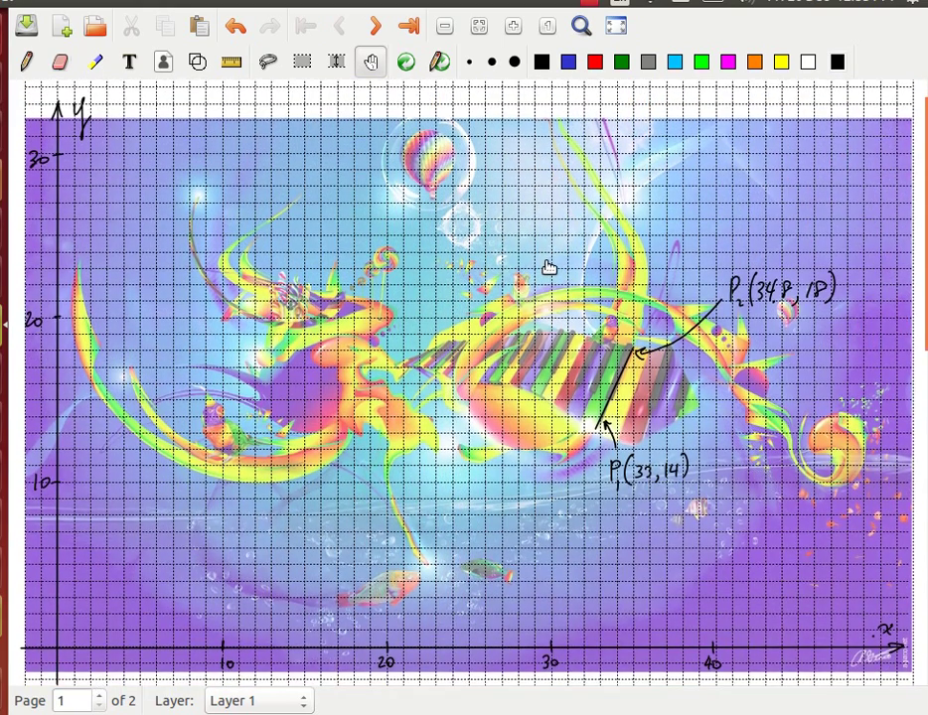
{"action": "left_click_drag", "start_coordinate": [549, 269], "coordinate": [548, 255]}
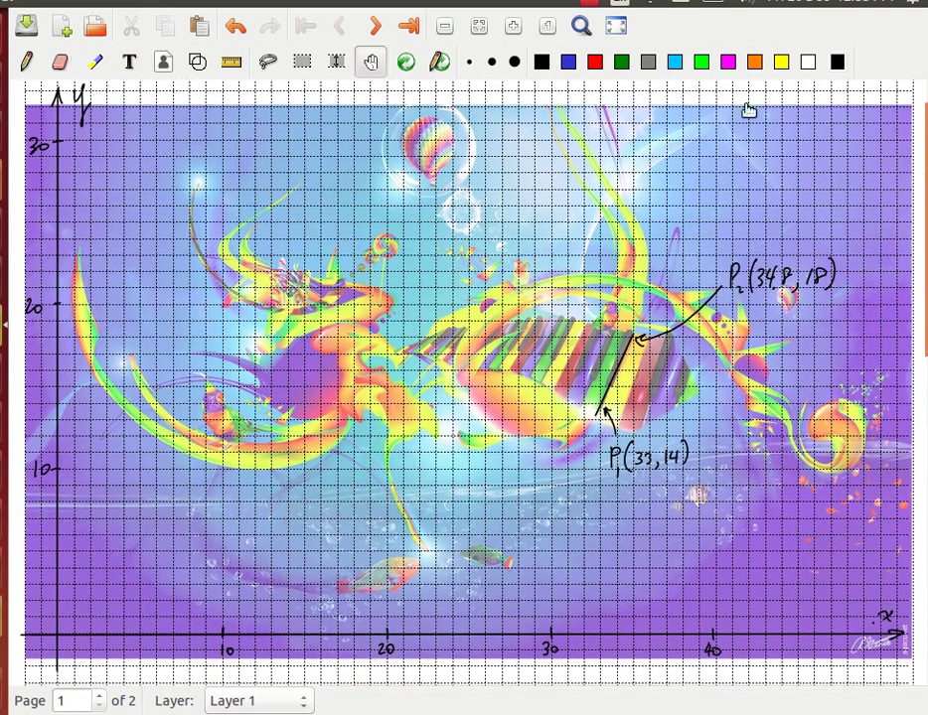
{"action": "left_click", "coordinate": [541, 64]}
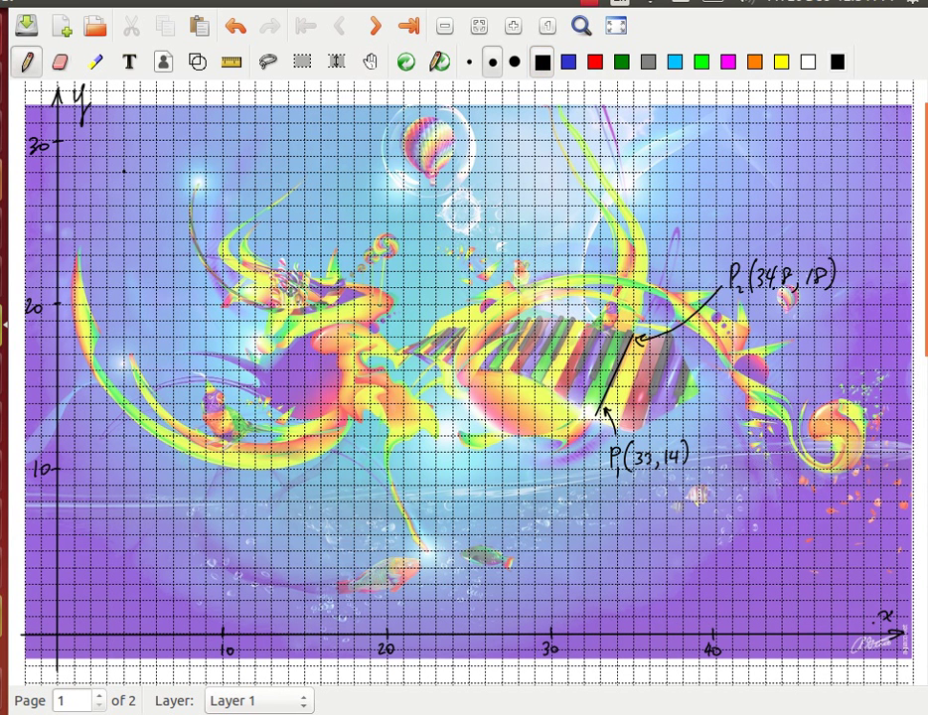
Step: Write the equation y = mx + b at the top left
{"action": "mouse_move", "coordinate": [129, 147]}
{"action": "left_mouse_down"}
{"action": "mouse_move", "coordinate": [144, 146]}
{"action": "mouse_move", "coordinate": [132, 198]}
{"action": "left_mouse_up"}
{"action": "left_click_drag", "start_coordinate": [167, 154], "coordinate": [181, 153]}
{"action": "mouse_move", "coordinate": [167, 164]}
{"action": "left_mouse_down"}
{"action": "mouse_move", "coordinate": [208, 169]}
{"action": "mouse_move", "coordinate": [217, 156]}
{"action": "mouse_move", "coordinate": [252, 169]}
{"action": "left_mouse_up"}
{"action": "mouse_move", "coordinate": [252, 154]}
{"action": "left_mouse_down"}
{"action": "mouse_move", "coordinate": [238, 171]}
{"action": "mouse_move", "coordinate": [293, 163]}
{"action": "left_mouse_up"}
{"action": "left_click", "coordinate": [295, 140]}
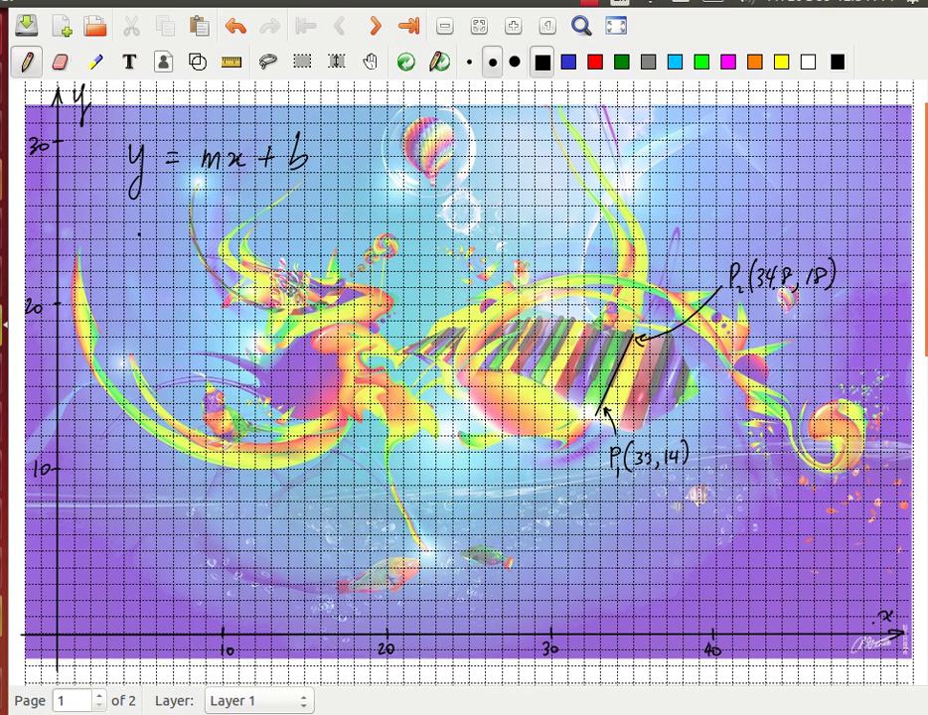
Step: Number step ① and write the slope formula m = Δy/Δx
{"action": "left_click_drag", "start_coordinate": [94, 226], "coordinate": [93, 239]}
{"action": "mouse_move", "coordinate": [94, 218]}
{"action": "left_mouse_down"}
{"action": "mouse_move", "coordinate": [148, 243]}
{"action": "mouse_move", "coordinate": [196, 228]}
{"action": "left_mouse_up"}
{"action": "mouse_move", "coordinate": [179, 237]}
{"action": "left_mouse_down"}
{"action": "mouse_move", "coordinate": [241, 227]}
{"action": "mouse_move", "coordinate": [260, 235]}
{"action": "mouse_move", "coordinate": [226, 266]}
{"action": "left_mouse_up"}
{"action": "left_click_drag", "start_coordinate": [226, 266], "coordinate": [260, 265]}
{"action": "left_click_drag", "start_coordinate": [261, 252], "coordinate": [249, 265]}
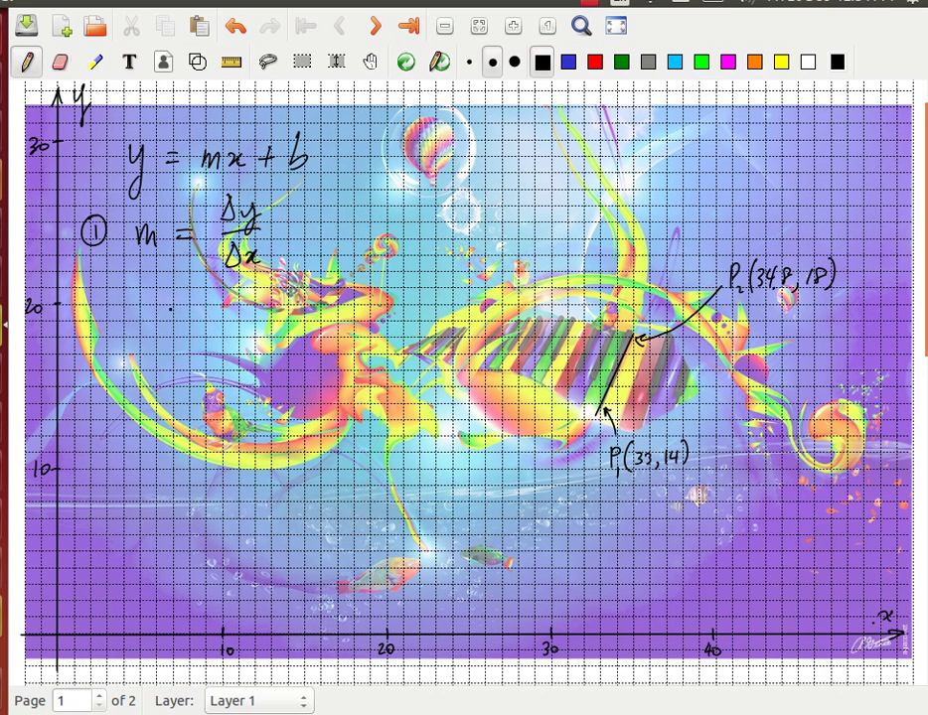
Step: Write the substituted slope fraction (18−14)/(34.8−33)
{"action": "left_click_drag", "start_coordinate": [171, 310], "coordinate": [184, 310]}
{"action": "left_click_drag", "start_coordinate": [172, 317], "coordinate": [234, 288]}
{"action": "mouse_move", "coordinate": [248, 294]}
{"action": "left_mouse_down"}
{"action": "mouse_move", "coordinate": [270, 303]}
{"action": "mouse_move", "coordinate": [294, 296]}
{"action": "left_mouse_up"}
{"action": "left_click_drag", "start_coordinate": [289, 285], "coordinate": [289, 307]}
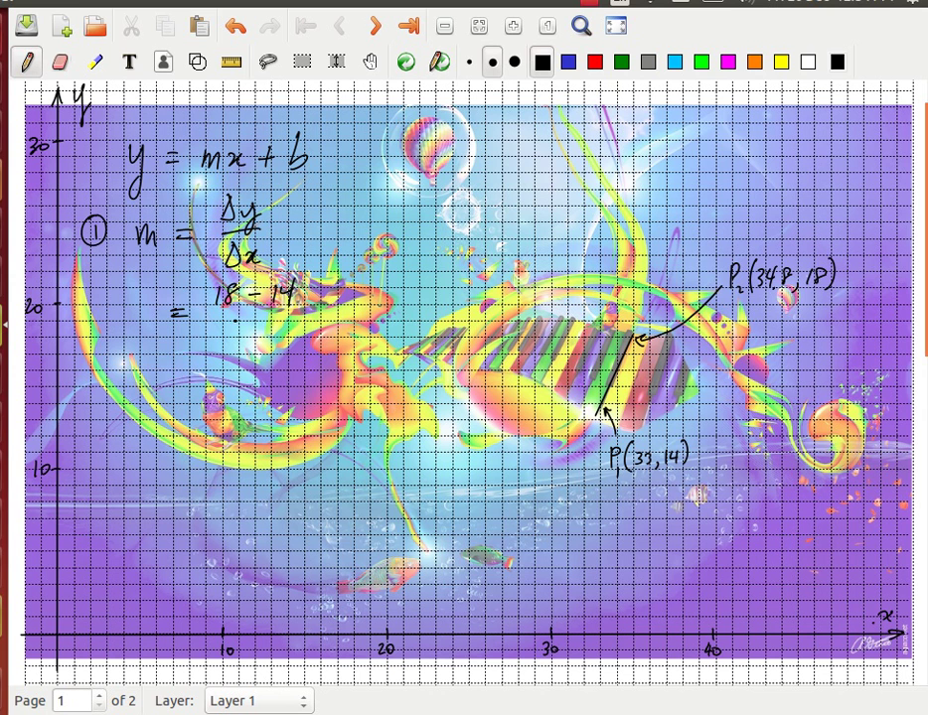
{"action": "left_click_drag", "start_coordinate": [208, 317], "coordinate": [303, 308]}
{"action": "mouse_move", "coordinate": [210, 335]}
{"action": "left_mouse_down"}
{"action": "mouse_move", "coordinate": [213, 352]}
{"action": "mouse_move", "coordinate": [241, 344]}
{"action": "left_mouse_up"}
{"action": "mouse_move", "coordinate": [237, 334]}
{"action": "left_mouse_down"}
{"action": "mouse_move", "coordinate": [237, 353]}
{"action": "mouse_move", "coordinate": [254, 336]}
{"action": "mouse_move", "coordinate": [254, 347]}
{"action": "mouse_move", "coordinate": [293, 352]}
{"action": "left_mouse_up"}
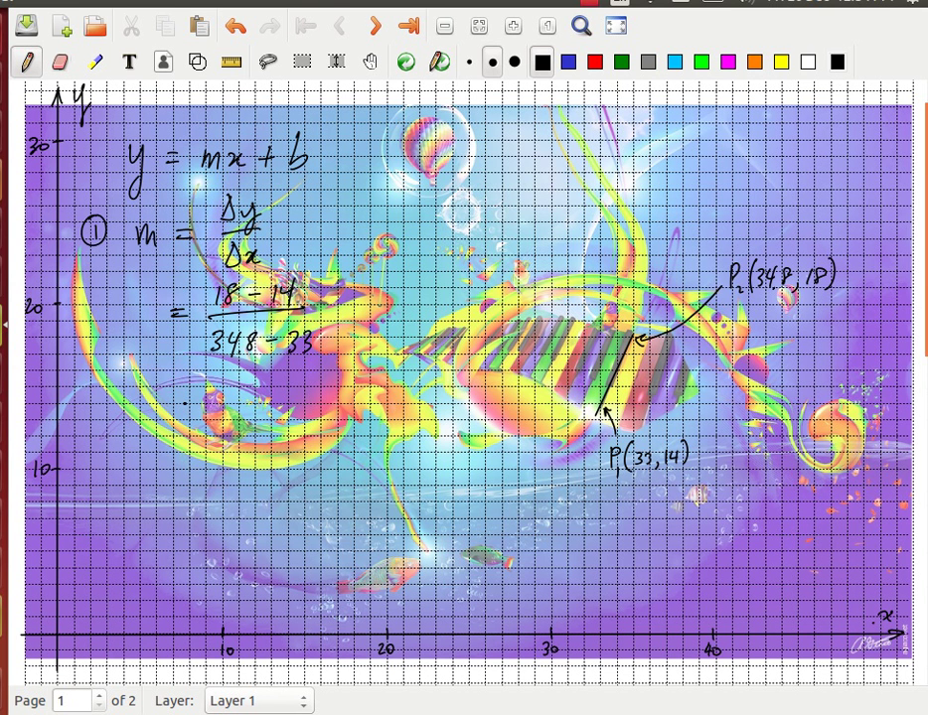
{"action": "left_click_drag", "start_coordinate": [174, 395], "coordinate": [184, 394]}
Step: Simplify the slope to 4/1.8 = 2.2 and number the next step ②
{"action": "mouse_move", "coordinate": [174, 400]}
{"action": "left_mouse_down"}
{"action": "mouse_move", "coordinate": [231, 372]}
{"action": "mouse_move", "coordinate": [257, 395]}
{"action": "left_mouse_up"}
{"action": "mouse_move", "coordinate": [217, 410]}
{"action": "left_mouse_down"}
{"action": "mouse_move", "coordinate": [216, 432]}
{"action": "mouse_move", "coordinate": [239, 412]}
{"action": "left_mouse_up"}
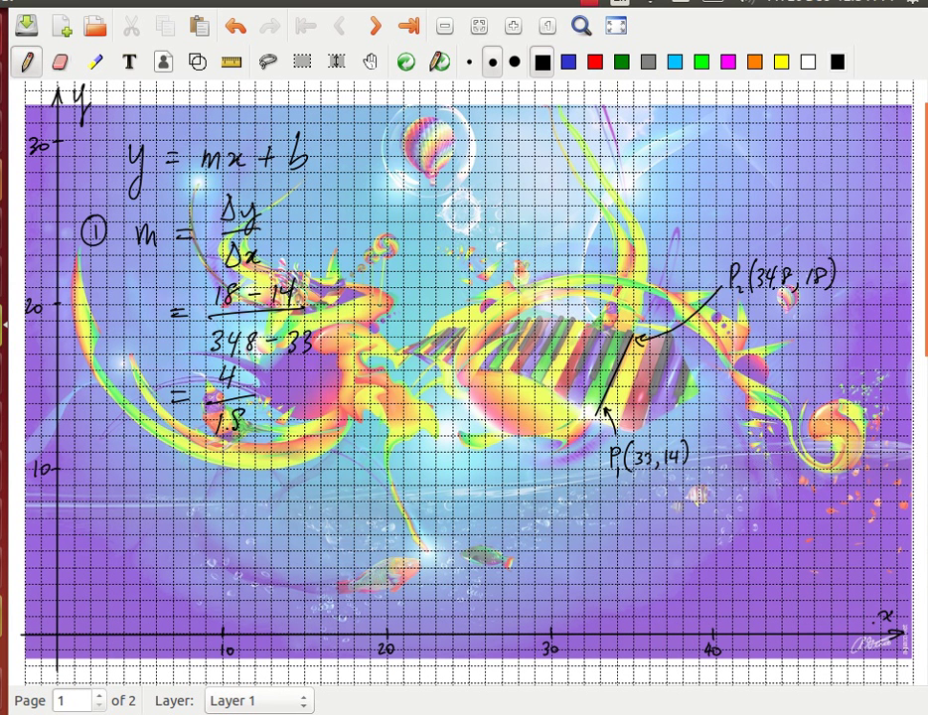
{"action": "left_click", "coordinate": [222, 427]}
{"action": "left_click_drag", "start_coordinate": [175, 471], "coordinate": [189, 470]}
{"action": "mouse_move", "coordinate": [175, 479]}
{"action": "left_mouse_down"}
{"action": "mouse_move", "coordinate": [211, 469]}
{"action": "mouse_move", "coordinate": [254, 478]}
{"action": "left_mouse_up"}
{"action": "left_click", "coordinate": [220, 480]}
{"action": "mouse_move", "coordinate": [432, 150]}
{"action": "left_mouse_down"}
{"action": "mouse_move", "coordinate": [446, 164]}
{"action": "mouse_move", "coordinate": [439, 144]}
{"action": "mouse_move", "coordinate": [478, 155]}
{"action": "mouse_move", "coordinate": [477, 165]}
{"action": "left_mouse_up"}
Step: Write the note "sub (33,14) into" after the circled 2
{"action": "left_click_drag", "start_coordinate": [491, 154], "coordinate": [509, 166]}
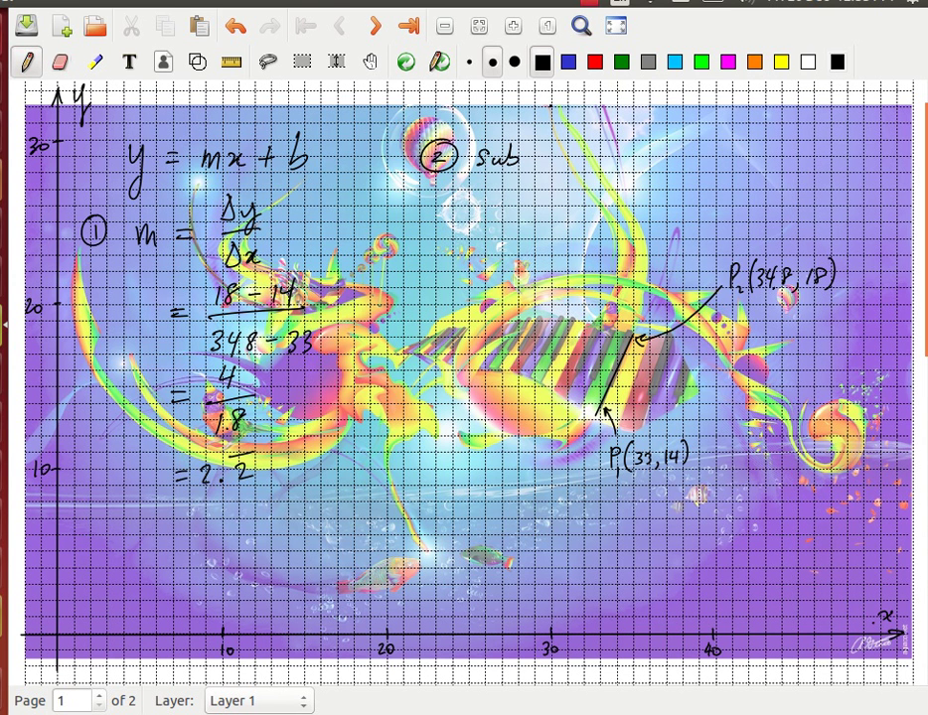
{"action": "mouse_move", "coordinate": [544, 139]}
{"action": "left_mouse_down"}
{"action": "mouse_move", "coordinate": [575, 144]}
{"action": "mouse_move", "coordinate": [597, 169]}
{"action": "left_mouse_up"}
{"action": "mouse_move", "coordinate": [609, 141]}
{"action": "left_mouse_down"}
{"action": "mouse_move", "coordinate": [585, 162]}
{"action": "mouse_move", "coordinate": [622, 159]}
{"action": "left_mouse_up"}
{"action": "mouse_move", "coordinate": [616, 145]}
{"action": "left_mouse_down"}
{"action": "mouse_move", "coordinate": [615, 171]}
{"action": "mouse_move", "coordinate": [687, 155]}
{"action": "mouse_move", "coordinate": [681, 161]}
{"action": "left_mouse_up"}
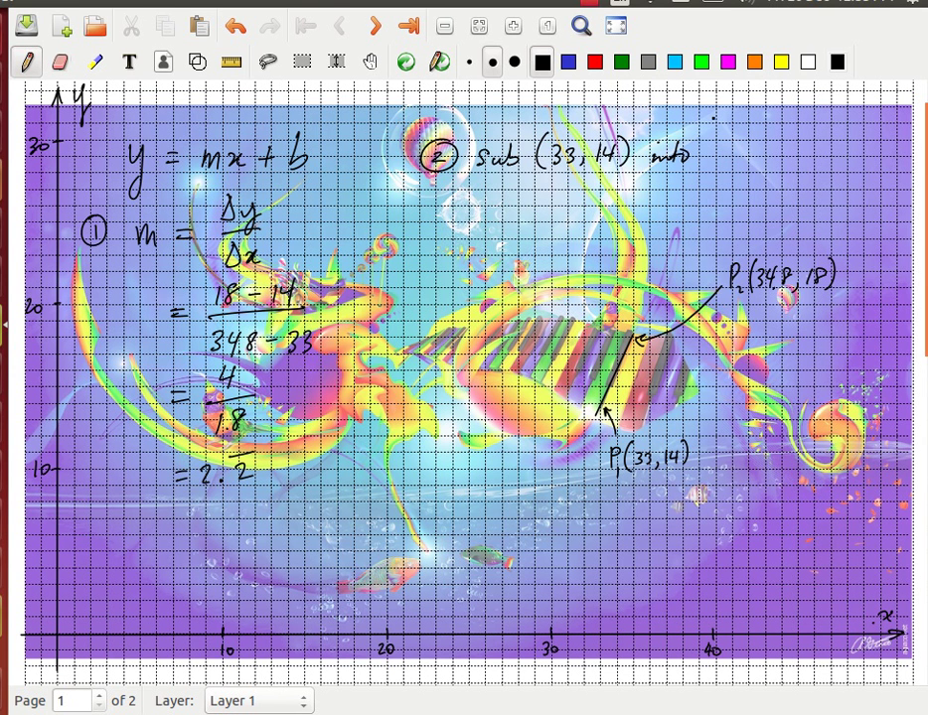
Step: Write the substitution line y = 4/1.8(33) + b, erasing the = 2.2 result line
{"action": "left_click_drag", "start_coordinate": [461, 201], "coordinate": [465, 242]}
{"action": "left_click_drag", "start_coordinate": [501, 203], "coordinate": [513, 202]}
{"action": "left_click_drag", "start_coordinate": [501, 212], "coordinate": [514, 211]}
{"action": "key", "text": "ctrl+shift+e"}
{"action": "mouse_move", "coordinate": [230, 448]}
{"action": "left_mouse_down"}
{"action": "mouse_move", "coordinate": [238, 467]}
{"action": "mouse_move", "coordinate": [204, 472]}
{"action": "mouse_move", "coordinate": [206, 462]}
{"action": "mouse_move", "coordinate": [207, 479]}
{"action": "left_mouse_up"}
{"action": "key", "text": "ctrl+shift+p"}
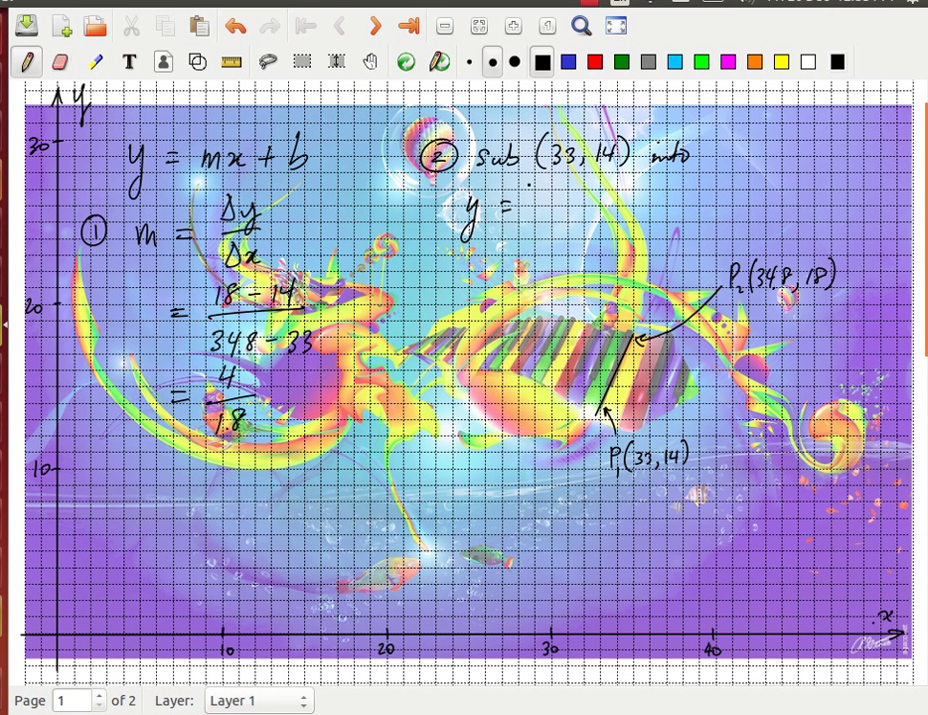
{"action": "left_click_drag", "start_coordinate": [547, 184], "coordinate": [556, 195]}
{"action": "mouse_move", "coordinate": [552, 187]}
{"action": "left_mouse_down"}
{"action": "mouse_move", "coordinate": [551, 201]}
{"action": "mouse_move", "coordinate": [566, 209]}
{"action": "mouse_move", "coordinate": [536, 233]}
{"action": "mouse_move", "coordinate": [556, 218]}
{"action": "left_mouse_up"}
{"action": "left_click", "coordinate": [545, 230]}
{"action": "mouse_move", "coordinate": [585, 190]}
{"action": "left_mouse_down"}
{"action": "mouse_move", "coordinate": [584, 228]}
{"action": "mouse_move", "coordinate": [612, 229]}
{"action": "left_mouse_up"}
{"action": "left_click", "coordinate": [653, 202]}
{"action": "mouse_move", "coordinate": [653, 193]}
{"action": "left_mouse_down"}
{"action": "mouse_move", "coordinate": [654, 216]}
{"action": "mouse_move", "coordinate": [665, 206]}
{"action": "mouse_move", "coordinate": [671, 216]}
{"action": "left_mouse_up"}
Step: Complete the note with the equation y = 4/1.8 x + b
{"action": "mouse_move", "coordinate": [717, 151]}
{"action": "left_mouse_down"}
{"action": "mouse_move", "coordinate": [740, 150]}
{"action": "mouse_move", "coordinate": [723, 184]}
{"action": "left_mouse_up"}
{"action": "mouse_move", "coordinate": [749, 159]}
{"action": "left_mouse_down"}
{"action": "mouse_move", "coordinate": [766, 158]}
{"action": "mouse_move", "coordinate": [768, 170]}
{"action": "mouse_move", "coordinate": [788, 151]}
{"action": "left_mouse_up"}
{"action": "left_click", "coordinate": [778, 139]}
{"action": "left_click_drag", "start_coordinate": [782, 135], "coordinate": [790, 163]}
{"action": "left_click", "coordinate": [777, 177]}
{"action": "mouse_move", "coordinate": [771, 167]}
{"action": "left_mouse_down"}
{"action": "mouse_move", "coordinate": [772, 180]}
{"action": "mouse_move", "coordinate": [786, 167]}
{"action": "mouse_move", "coordinate": [823, 167]}
{"action": "left_mouse_up"}
{"action": "mouse_move", "coordinate": [823, 151]}
{"action": "left_mouse_down"}
{"action": "mouse_move", "coordinate": [810, 167]}
{"action": "mouse_move", "coordinate": [866, 164]}
{"action": "left_mouse_up"}
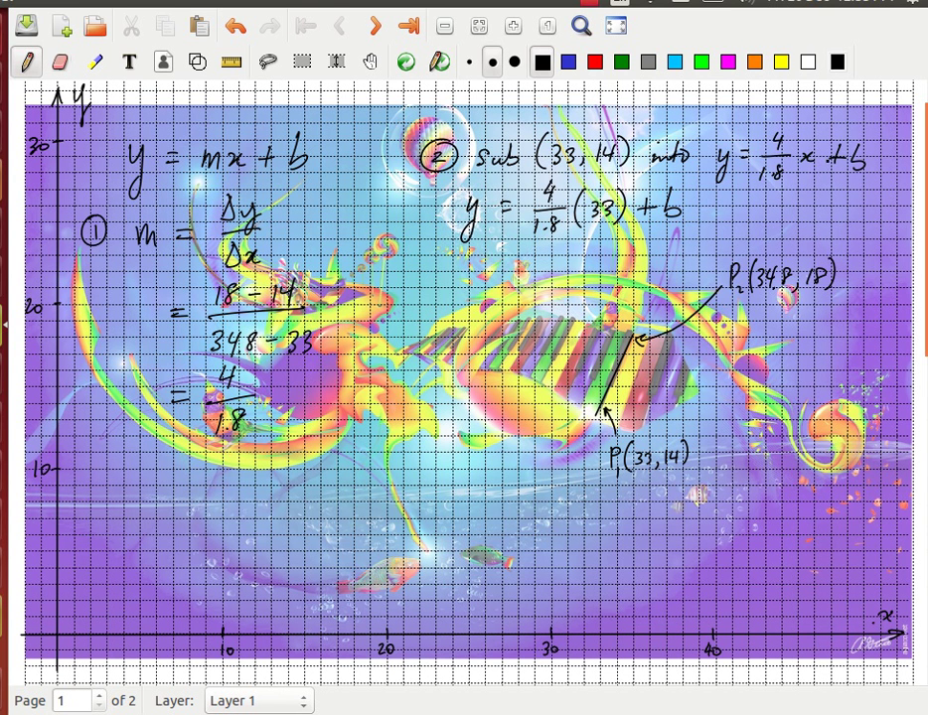
Step: Replace the leading y with 14 and touch up the 1.8 denominator
{"action": "mouse_move", "coordinate": [467, 194]}
{"action": "left_mouse_down"}
{"action": "mouse_move", "coordinate": [477, 218]}
{"action": "mouse_move", "coordinate": [481, 208]}
{"action": "mouse_move", "coordinate": [459, 209]}
{"action": "mouse_move", "coordinate": [514, 201]}
{"action": "mouse_move", "coordinate": [471, 223]}
{"action": "left_mouse_up"}
{"action": "mouse_move", "coordinate": [487, 198]}
{"action": "left_mouse_down"}
{"action": "mouse_move", "coordinate": [496, 211]}
{"action": "mouse_move", "coordinate": [489, 225]}
{"action": "left_mouse_up"}
{"action": "left_click", "coordinate": [604, 214]}
{"action": "left_click", "coordinate": [539, 230]}
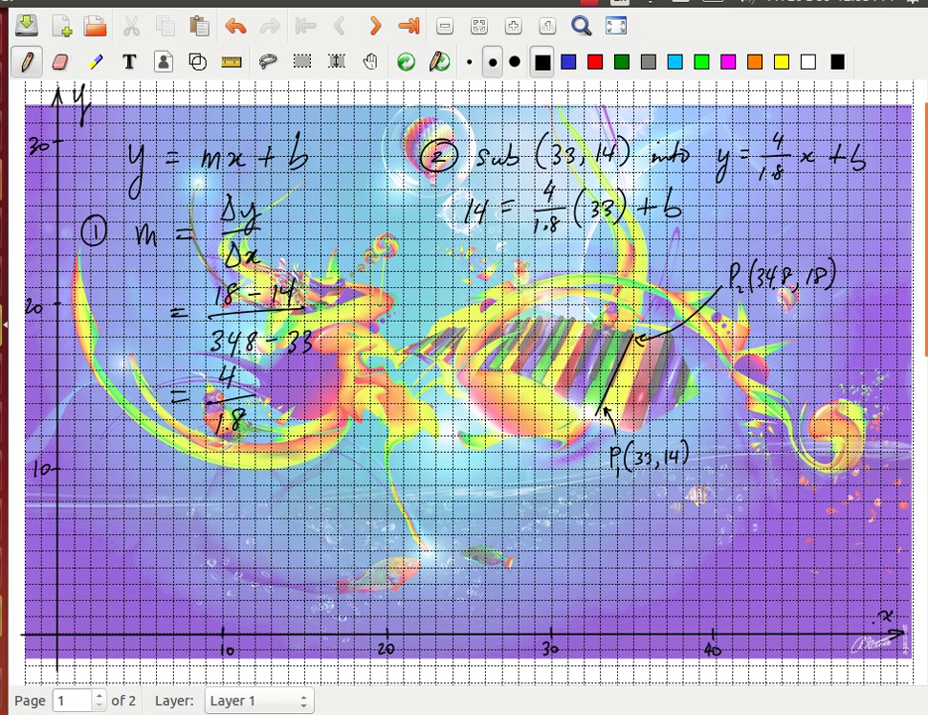
Step: In red ink, write a bracketed ×10 note beside step ②
{"action": "left_click", "coordinate": [568, 61]}
{"action": "left_click", "coordinate": [595, 62]}
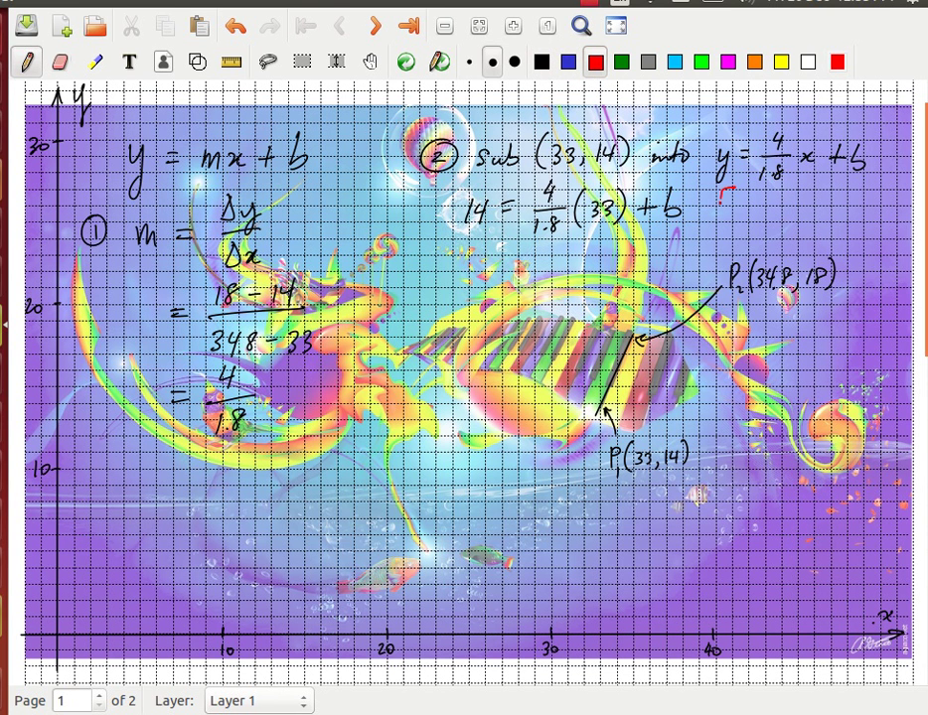
{"action": "mouse_move", "coordinate": [724, 199]}
{"action": "left_mouse_down"}
{"action": "mouse_move", "coordinate": [723, 224]}
{"action": "mouse_move", "coordinate": [742, 214]}
{"action": "left_mouse_up"}
{"action": "mouse_move", "coordinate": [742, 205]}
{"action": "left_mouse_down"}
{"action": "mouse_move", "coordinate": [732, 214]}
{"action": "mouse_move", "coordinate": [748, 214]}
{"action": "left_mouse_up"}
{"action": "left_click_drag", "start_coordinate": [758, 203], "coordinate": [759, 205]}
{"action": "left_click_drag", "start_coordinate": [776, 192], "coordinate": [775, 229]}
Step: Multiply the 4/1.8 slope by a red 10/10 factor
{"action": "left_click_drag", "start_coordinate": [263, 392], "coordinate": [271, 401]}
{"action": "mouse_move", "coordinate": [270, 393]}
{"action": "left_mouse_down"}
{"action": "mouse_move", "coordinate": [263, 400]}
{"action": "mouse_move", "coordinate": [293, 387]}
{"action": "left_mouse_up"}
{"action": "mouse_move", "coordinate": [307, 374]}
{"action": "left_mouse_down"}
{"action": "mouse_move", "coordinate": [301, 385]}
{"action": "mouse_move", "coordinate": [307, 374]}
{"action": "left_mouse_up"}
{"action": "mouse_move", "coordinate": [292, 395]}
{"action": "left_mouse_down"}
{"action": "mouse_move", "coordinate": [317, 393]}
{"action": "mouse_move", "coordinate": [286, 424]}
{"action": "left_mouse_up"}
{"action": "left_click_drag", "start_coordinate": [304, 409], "coordinate": [303, 410]}
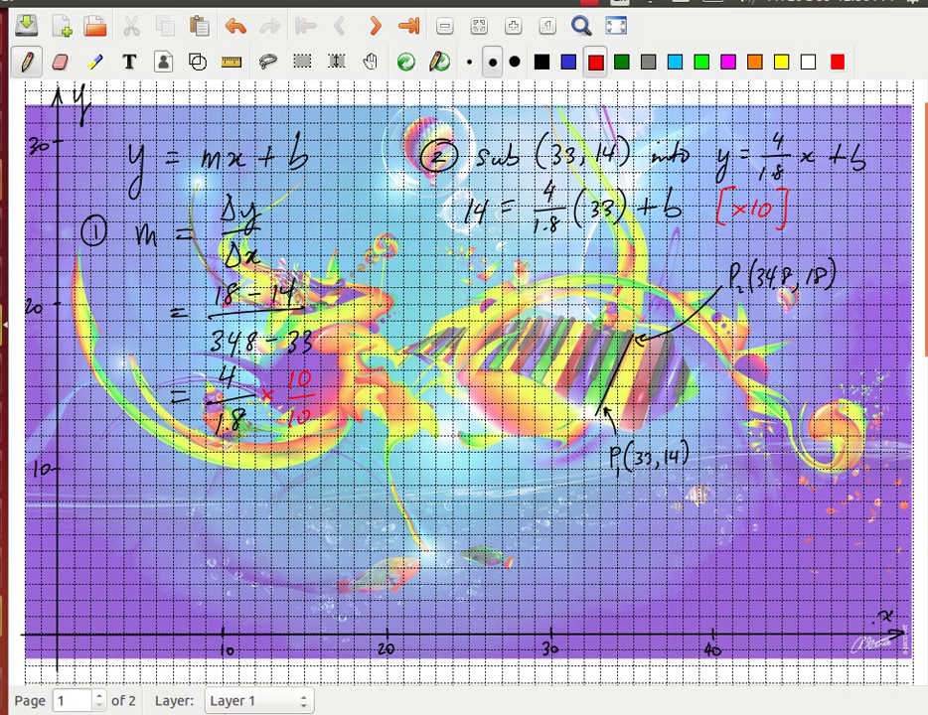
Step: In black, simplify the slope below to = 40/18 and then = 20/9
{"action": "left_click", "coordinate": [568, 62]}
{"action": "left_click", "coordinate": [542, 62]}
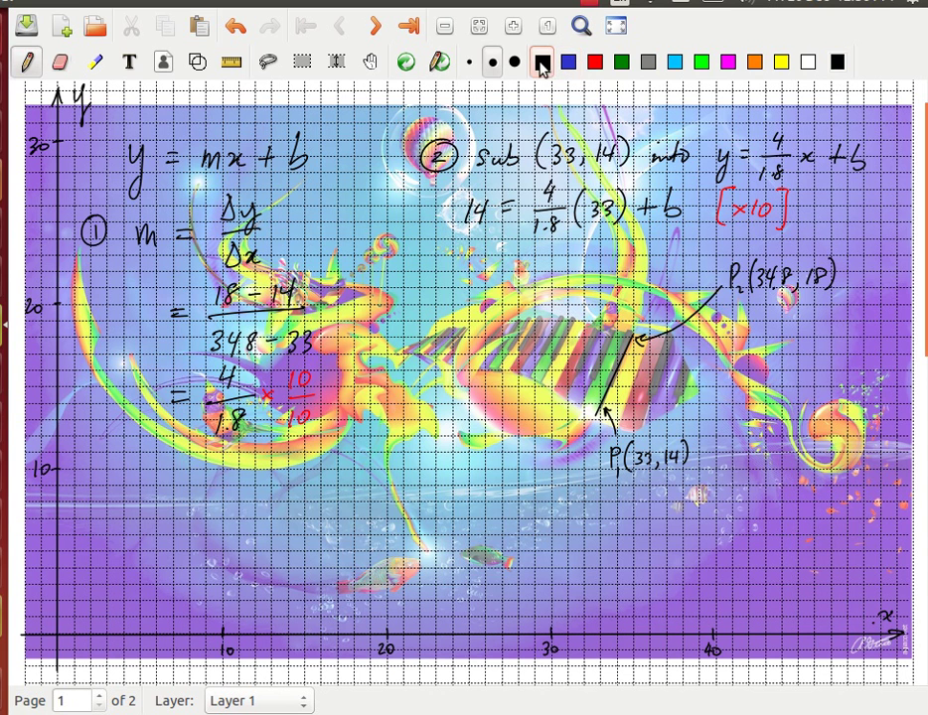
{"action": "left_click_drag", "start_coordinate": [171, 476], "coordinate": [184, 475]}
{"action": "left_click_drag", "start_coordinate": [171, 485], "coordinate": [220, 469]}
{"action": "mouse_move", "coordinate": [217, 460]}
{"action": "left_mouse_down"}
{"action": "mouse_move", "coordinate": [216, 477]}
{"action": "mouse_move", "coordinate": [231, 463]}
{"action": "mouse_move", "coordinate": [241, 480]}
{"action": "mouse_move", "coordinate": [220, 502]}
{"action": "left_mouse_up"}
{"action": "mouse_move", "coordinate": [236, 485]}
{"action": "left_mouse_down"}
{"action": "mouse_move", "coordinate": [228, 495]}
{"action": "mouse_move", "coordinate": [237, 488]}
{"action": "left_mouse_up"}
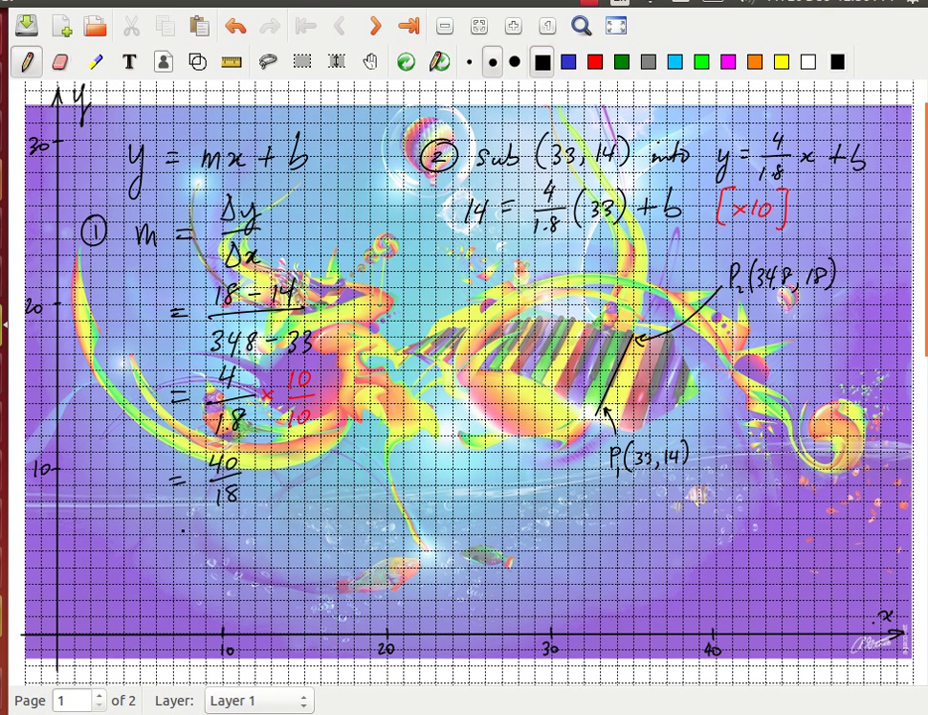
{"action": "left_click_drag", "start_coordinate": [170, 538], "coordinate": [217, 535]}
{"action": "left_click_drag", "start_coordinate": [225, 522], "coordinate": [219, 580]}
{"action": "left_click", "coordinate": [234, 560]}
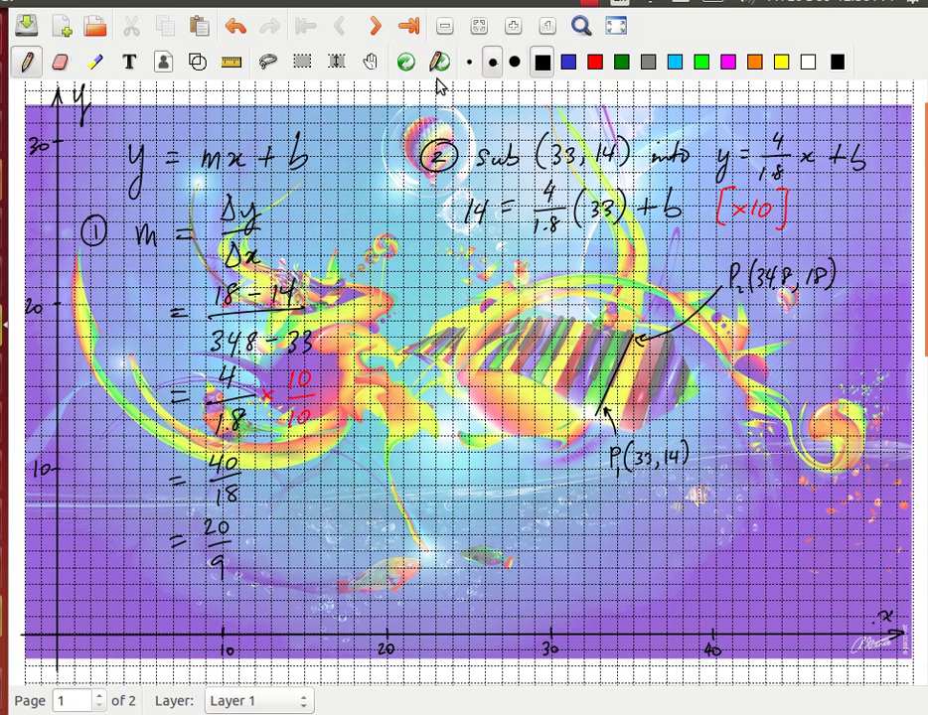
Step: Erase the old y = 4/1.8 x + b substitution line and the red ×10 note
{"action": "left_click", "coordinate": [60, 62]}
{"action": "mouse_move", "coordinate": [757, 149]}
{"action": "left_mouse_down"}
{"action": "mouse_move", "coordinate": [724, 161]}
{"action": "mouse_move", "coordinate": [733, 167]}
{"action": "left_mouse_up"}
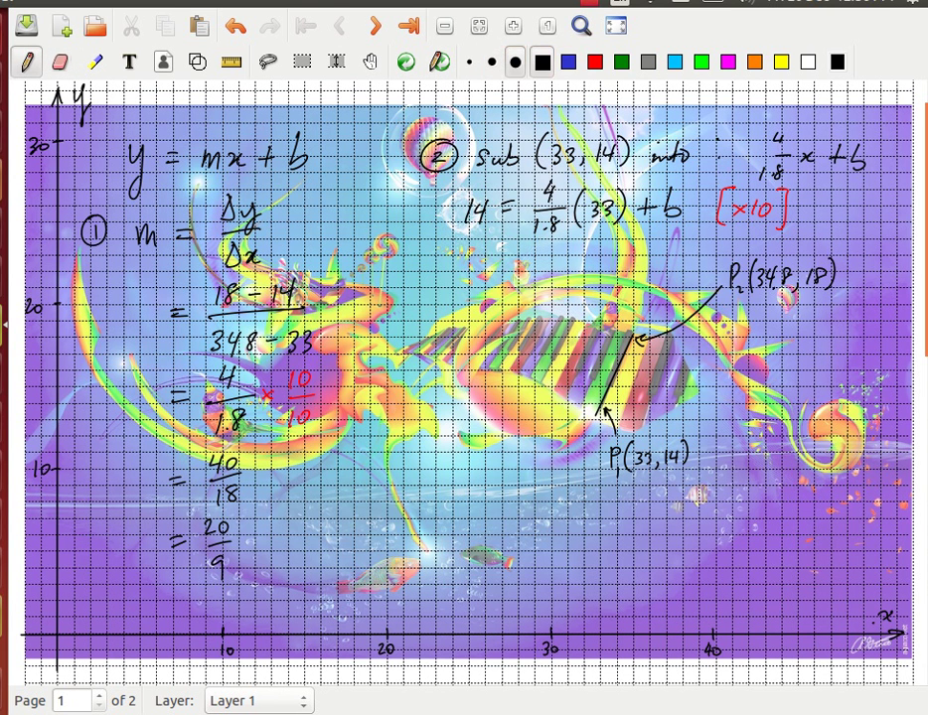
{"action": "key", "text": "ctrl+shift+e"}
{"action": "mouse_move", "coordinate": [775, 175]}
{"action": "left_mouse_down"}
{"action": "mouse_move", "coordinate": [760, 155]}
{"action": "mouse_move", "coordinate": [783, 157]}
{"action": "mouse_move", "coordinate": [764, 163]}
{"action": "mouse_move", "coordinate": [780, 168]}
{"action": "left_mouse_up"}
{"action": "mouse_move", "coordinate": [720, 197]}
{"action": "left_mouse_down"}
{"action": "mouse_move", "coordinate": [774, 216]}
{"action": "mouse_move", "coordinate": [784, 194]}
{"action": "mouse_move", "coordinate": [784, 225]}
{"action": "mouse_move", "coordinate": [824, 152]}
{"action": "mouse_move", "coordinate": [847, 149]}
{"action": "mouse_move", "coordinate": [846, 141]}
{"action": "mouse_move", "coordinate": [859, 173]}
{"action": "left_mouse_up"}
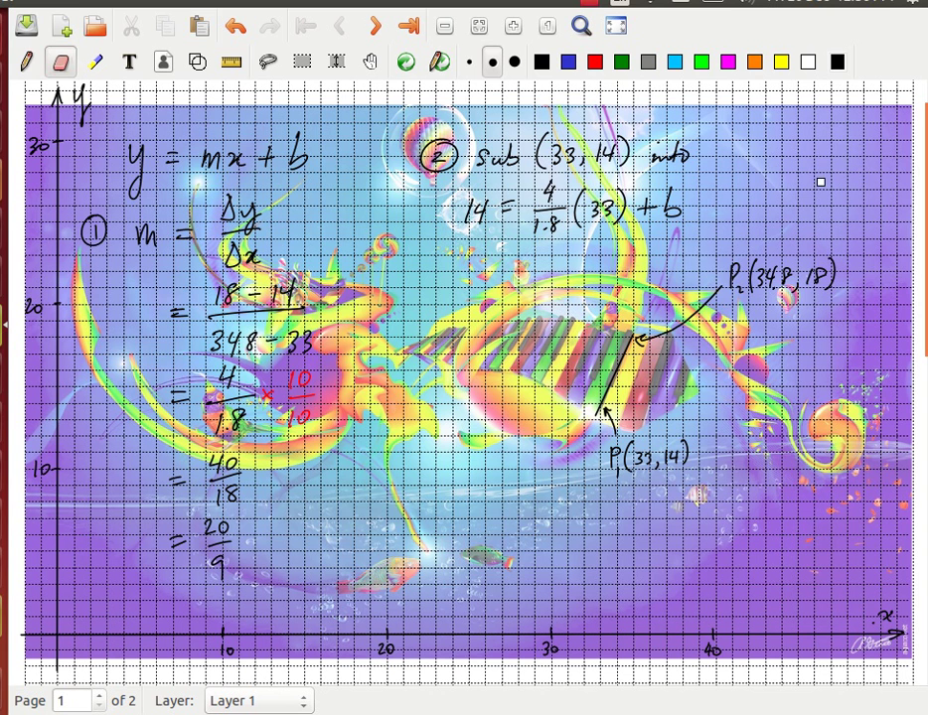
{"action": "mouse_move", "coordinate": [672, 184]}
{"action": "left_mouse_down"}
{"action": "mouse_move", "coordinate": [684, 207]}
{"action": "mouse_move", "coordinate": [616, 198]}
{"action": "left_mouse_up"}
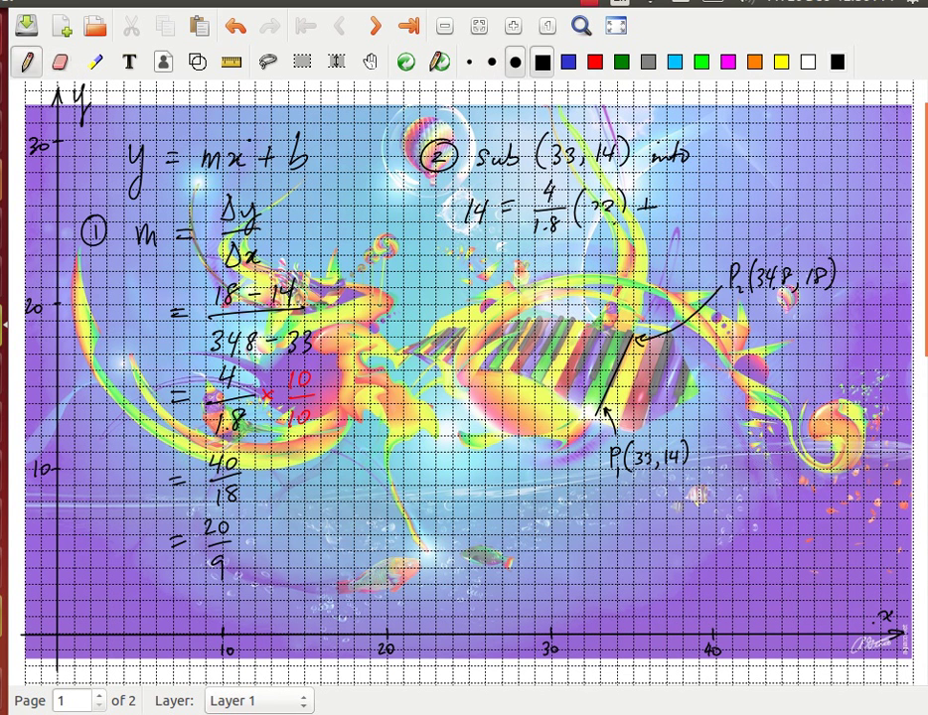
{"action": "mouse_move", "coordinate": [664, 244]}
{"action": "left_mouse_down"}
{"action": "mouse_move", "coordinate": [649, 207]}
{"action": "mouse_move", "coordinate": [633, 198]}
{"action": "mouse_move", "coordinate": [528, 189]}
{"action": "mouse_move", "coordinate": [470, 205]}
{"action": "mouse_move", "coordinate": [485, 228]}
{"action": "mouse_move", "coordinate": [487, 205]}
{"action": "mouse_move", "coordinate": [497, 213]}
{"action": "mouse_move", "coordinate": [560, 183]}
{"action": "mouse_move", "coordinate": [541, 209]}
{"action": "mouse_move", "coordinate": [560, 208]}
{"action": "mouse_move", "coordinate": [563, 224]}
{"action": "mouse_move", "coordinate": [600, 193]}
{"action": "left_mouse_up"}
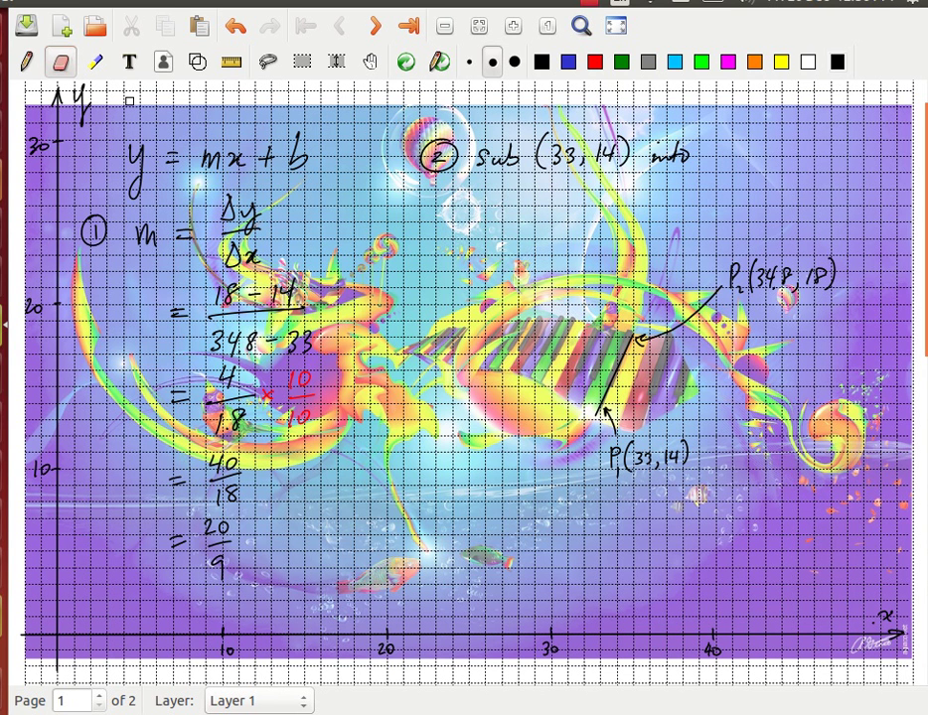
Step: With a medium-thickness pen, write y = 20/9 x + b after 'into'
{"action": "left_click", "coordinate": [27, 61]}
{"action": "left_click", "coordinate": [491, 61]}
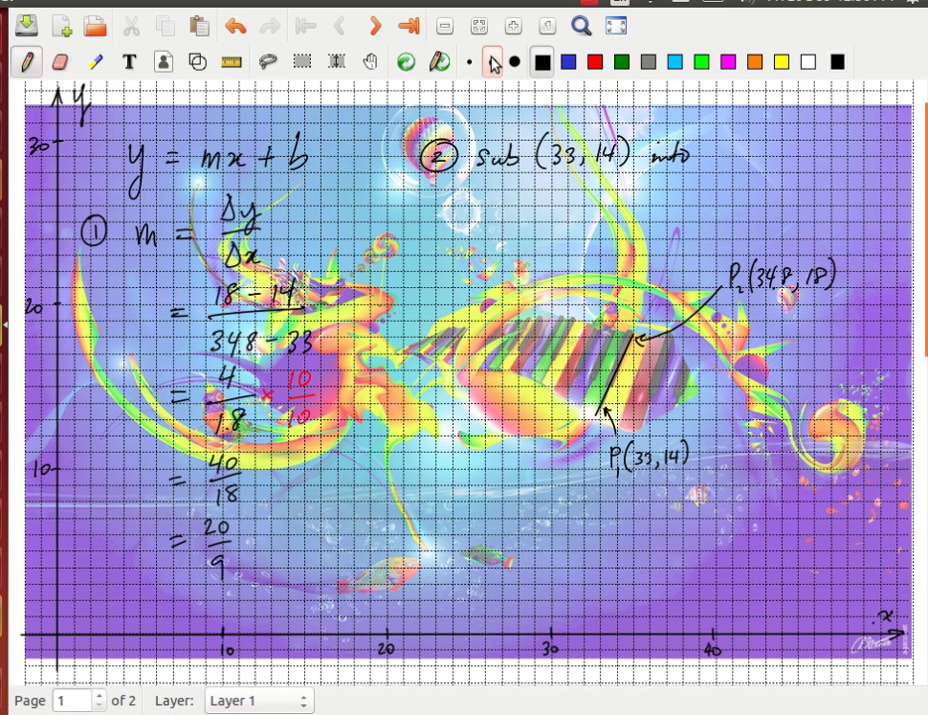
{"action": "mouse_move", "coordinate": [704, 149]}
{"action": "left_mouse_down"}
{"action": "mouse_move", "coordinate": [719, 147]}
{"action": "mouse_move", "coordinate": [703, 189]}
{"action": "mouse_move", "coordinate": [743, 150]}
{"action": "left_mouse_up"}
{"action": "left_click_drag", "start_coordinate": [732, 160], "coordinate": [777, 151]}
{"action": "left_click_drag", "start_coordinate": [783, 140], "coordinate": [787, 157]}
{"action": "mouse_move", "coordinate": [779, 165]}
{"action": "left_mouse_down"}
{"action": "mouse_move", "coordinate": [774, 184]}
{"action": "mouse_move", "coordinate": [803, 171]}
{"action": "left_mouse_up"}
{"action": "mouse_move", "coordinate": [804, 160]}
{"action": "left_mouse_down"}
{"action": "mouse_move", "coordinate": [794, 171]}
{"action": "mouse_move", "coordinate": [837, 165]}
{"action": "mouse_move", "coordinate": [828, 173]}
{"action": "left_mouse_up"}
{"action": "left_click_drag", "start_coordinate": [857, 142], "coordinate": [855, 170]}
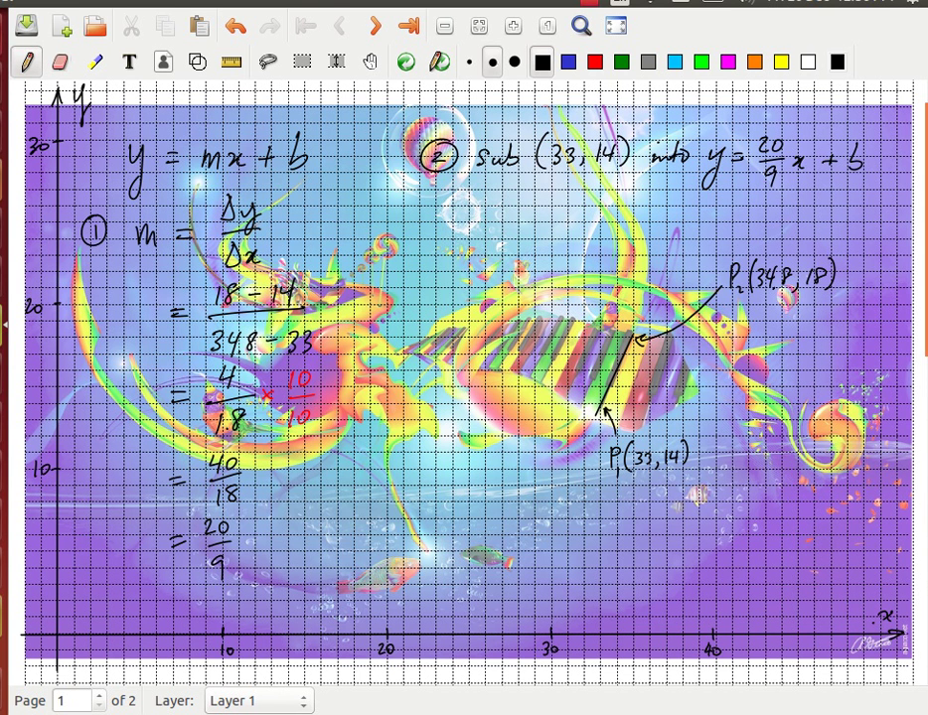
Step: Write 14 = 20/9(33) + b, with the 14 and 33 in blue
{"action": "left_click", "coordinate": [569, 62]}
{"action": "mouse_move", "coordinate": [468, 196]}
{"action": "left_mouse_down"}
{"action": "mouse_move", "coordinate": [464, 219]}
{"action": "mouse_move", "coordinate": [487, 211]}
{"action": "left_mouse_up"}
{"action": "mouse_move", "coordinate": [482, 198]}
{"action": "left_mouse_down"}
{"action": "mouse_move", "coordinate": [482, 221]}
{"action": "mouse_move", "coordinate": [546, 197]}
{"action": "left_mouse_up"}
{"action": "left_click", "coordinate": [541, 62]}
{"action": "left_click_drag", "start_coordinate": [555, 186], "coordinate": [554, 187]}
{"action": "mouse_move", "coordinate": [536, 206]}
{"action": "left_mouse_down"}
{"action": "mouse_move", "coordinate": [558, 204]}
{"action": "mouse_move", "coordinate": [539, 236]}
{"action": "mouse_move", "coordinate": [619, 207]}
{"action": "left_mouse_up"}
{"action": "left_click", "coordinate": [571, 66]}
{"action": "left_click", "coordinate": [560, 184]}
{"action": "left_click", "coordinate": [541, 61]}
{"action": "left_click_drag", "start_coordinate": [626, 193], "coordinate": [628, 219]}
Step: Cancel common factors in 20/9(33) and write 14 = 220/3 + b below
{"action": "mouse_move", "coordinate": [464, 248]}
{"action": "left_mouse_down"}
{"action": "mouse_move", "coordinate": [464, 270]}
{"action": "mouse_move", "coordinate": [478, 261]}
{"action": "left_mouse_up"}
{"action": "mouse_move", "coordinate": [476, 251]}
{"action": "left_mouse_down"}
{"action": "mouse_move", "coordinate": [475, 271]}
{"action": "mouse_move", "coordinate": [508, 252]}
{"action": "left_mouse_up"}
{"action": "left_click_drag", "start_coordinate": [495, 260], "coordinate": [508, 259]}
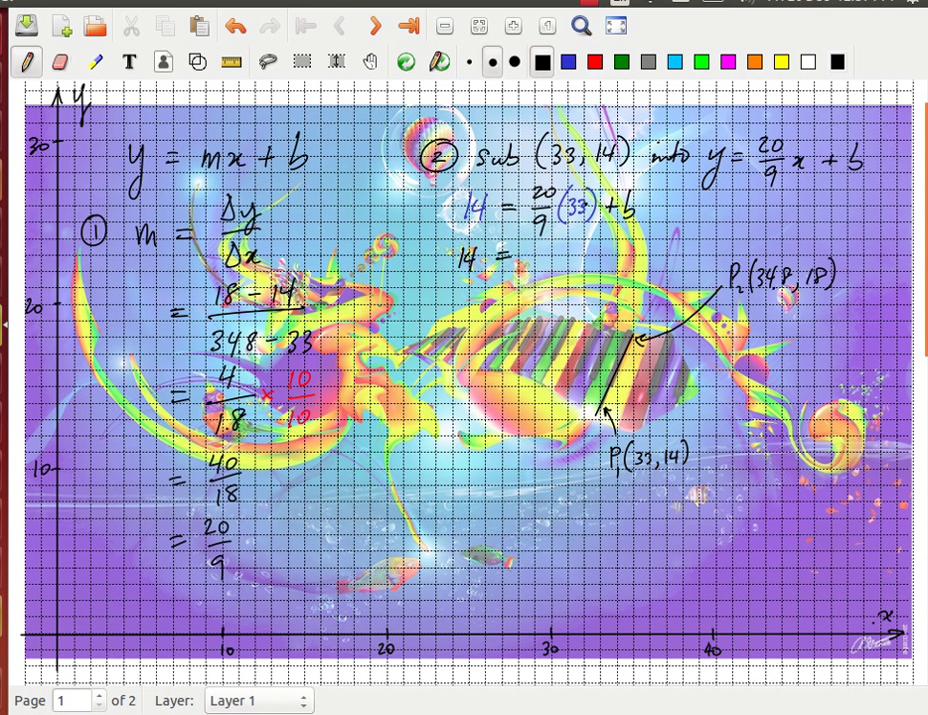
{"action": "mouse_move", "coordinate": [592, 199]}
{"action": "left_mouse_down"}
{"action": "mouse_move", "coordinate": [576, 215]}
{"action": "mouse_move", "coordinate": [588, 230]}
{"action": "mouse_move", "coordinate": [515, 237]}
{"action": "left_mouse_up"}
{"action": "left_click", "coordinate": [555, 213]}
{"action": "mouse_move", "coordinate": [527, 241]}
{"action": "left_mouse_down"}
{"action": "mouse_move", "coordinate": [535, 249]}
{"action": "mouse_move", "coordinate": [552, 241]}
{"action": "mouse_move", "coordinate": [558, 256]}
{"action": "mouse_move", "coordinate": [537, 278]}
{"action": "mouse_move", "coordinate": [579, 251]}
{"action": "mouse_move", "coordinate": [597, 264]}
{"action": "left_mouse_up"}
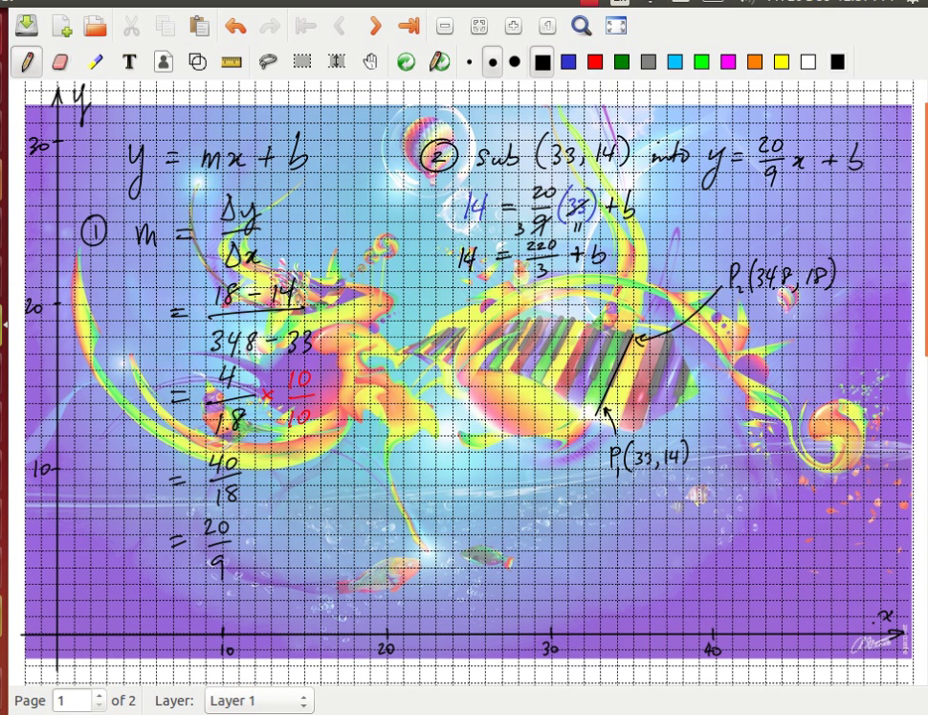
Step: Multiply 14 by 3/3 and write 42/3 − 220 on the next line
{"action": "mouse_move", "coordinate": [428, 249]}
{"action": "left_mouse_down"}
{"action": "mouse_move", "coordinate": [428, 276]}
{"action": "mouse_move", "coordinate": [449, 267]}
{"action": "left_mouse_up"}
{"action": "left_click_drag", "start_coordinate": [449, 258], "coordinate": [441, 266]}
{"action": "mouse_move", "coordinate": [422, 297]}
{"action": "left_mouse_down"}
{"action": "mouse_move", "coordinate": [418, 310]}
{"action": "mouse_move", "coordinate": [427, 308]}
{"action": "left_mouse_up"}
{"action": "mouse_move", "coordinate": [430, 300]}
{"action": "left_mouse_down"}
{"action": "mouse_move", "coordinate": [429, 340]}
{"action": "mouse_move", "coordinate": [444, 319]}
{"action": "mouse_move", "coordinate": [451, 324]}
{"action": "mouse_move", "coordinate": [509, 246]}
{"action": "mouse_move", "coordinate": [459, 319]}
{"action": "mouse_move", "coordinate": [501, 306]}
{"action": "mouse_move", "coordinate": [484, 339]}
{"action": "mouse_move", "coordinate": [521, 322]}
{"action": "left_mouse_up"}
{"action": "left_click", "coordinate": [475, 327]}
Step: Finish 42/3 − 220/3 = b and write the intercept b = −178/3
{"action": "left_click_drag", "start_coordinate": [504, 331], "coordinate": [542, 335]}
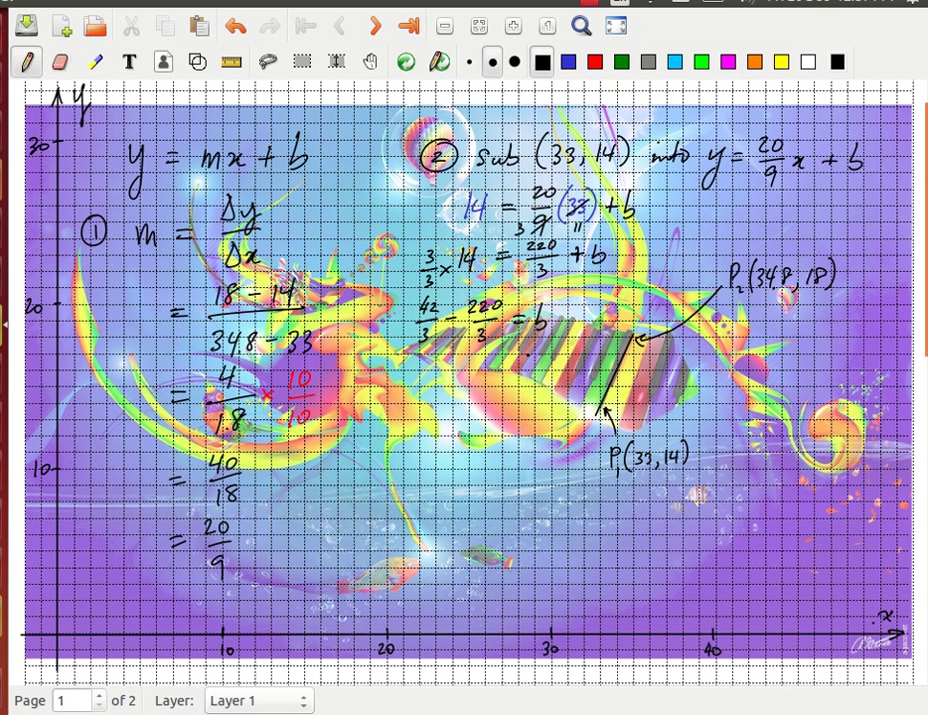
{"action": "mouse_move", "coordinate": [473, 364]}
{"action": "left_mouse_down"}
{"action": "mouse_move", "coordinate": [484, 384]}
{"action": "mouse_move", "coordinate": [516, 373]}
{"action": "left_mouse_up"}
{"action": "left_click_drag", "start_coordinate": [497, 382], "coordinate": [518, 382]}
{"action": "left_click_drag", "start_coordinate": [504, 358], "coordinate": [511, 357]}
{"action": "mouse_move", "coordinate": [517, 349]}
{"action": "left_mouse_down"}
{"action": "mouse_move", "coordinate": [552, 365]}
{"action": "mouse_move", "coordinate": [532, 376]}
{"action": "mouse_move", "coordinate": [530, 396]}
{"action": "mouse_move", "coordinate": [554, 368]}
{"action": "left_mouse_up"}
{"action": "left_click_drag", "start_coordinate": [532, 379], "coordinate": [534, 394]}
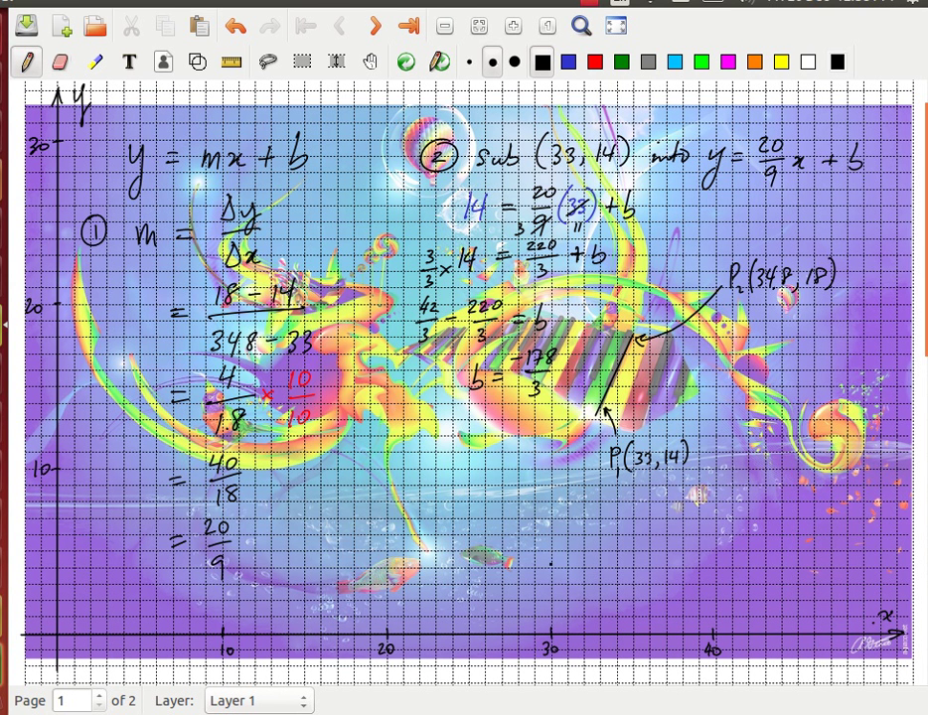
Step: Write the final equation y = 20/9 x − 178/3 near the bottom and begin its box
{"action": "left_click_drag", "start_coordinate": [545, 555], "coordinate": [546, 599]}
{"action": "left_click_drag", "start_coordinate": [579, 559], "coordinate": [595, 560]}
{"action": "left_click_drag", "start_coordinate": [580, 564], "coordinate": [645, 541]}
{"action": "mouse_move", "coordinate": [616, 563]}
{"action": "left_mouse_down"}
{"action": "mouse_move", "coordinate": [652, 563]}
{"action": "mouse_move", "coordinate": [633, 594]}
{"action": "mouse_move", "coordinate": [662, 568]}
{"action": "left_mouse_up"}
{"action": "mouse_move", "coordinate": [668, 554]}
{"action": "left_mouse_down"}
{"action": "mouse_move", "coordinate": [659, 569]}
{"action": "mouse_move", "coordinate": [736, 545]}
{"action": "mouse_move", "coordinate": [751, 553]}
{"action": "mouse_move", "coordinate": [770, 534]}
{"action": "mouse_move", "coordinate": [794, 557]}
{"action": "mouse_move", "coordinate": [748, 585]}
{"action": "left_mouse_up"}
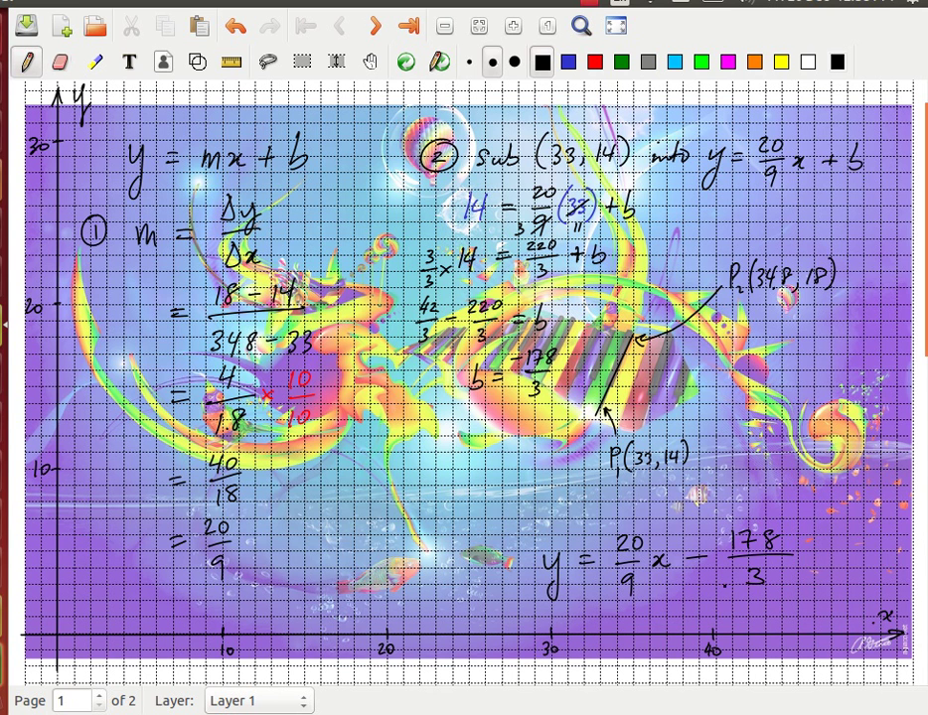
{"action": "mouse_move", "coordinate": [513, 589]}
{"action": "left_mouse_down"}
{"action": "mouse_move", "coordinate": [513, 517]}
{"action": "mouse_move", "coordinate": [834, 512]}
{"action": "mouse_move", "coordinate": [833, 595]}
{"action": "left_mouse_up"}
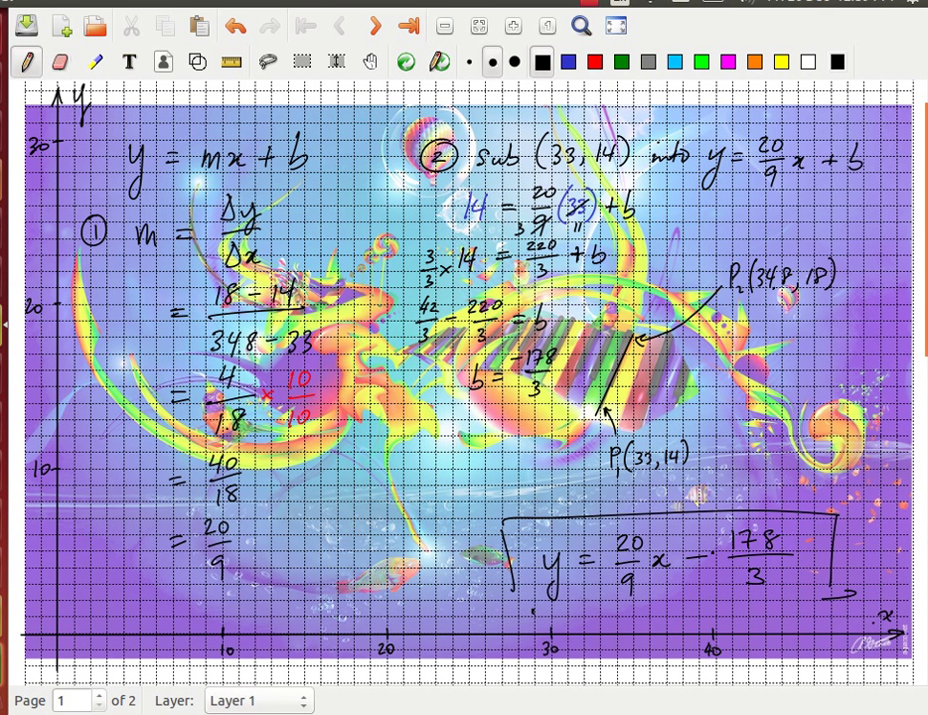
Step: Complete the box's bottom edge under the answer, touch up P2's decimal point, and dot beside 178
{"action": "left_click_drag", "start_coordinate": [607, 605], "coordinate": [639, 604]}
{"action": "left_click_drag", "start_coordinate": [787, 284], "coordinate": [785, 288]}
{"action": "mouse_move", "coordinate": [535, 608]}
{"action": "left_mouse_down"}
{"action": "mouse_move", "coordinate": [562, 606]}
{"action": "mouse_move", "coordinate": [516, 608]}
{"action": "left_mouse_up"}
{"action": "left_click_drag", "start_coordinate": [822, 598], "coordinate": [806, 598]}
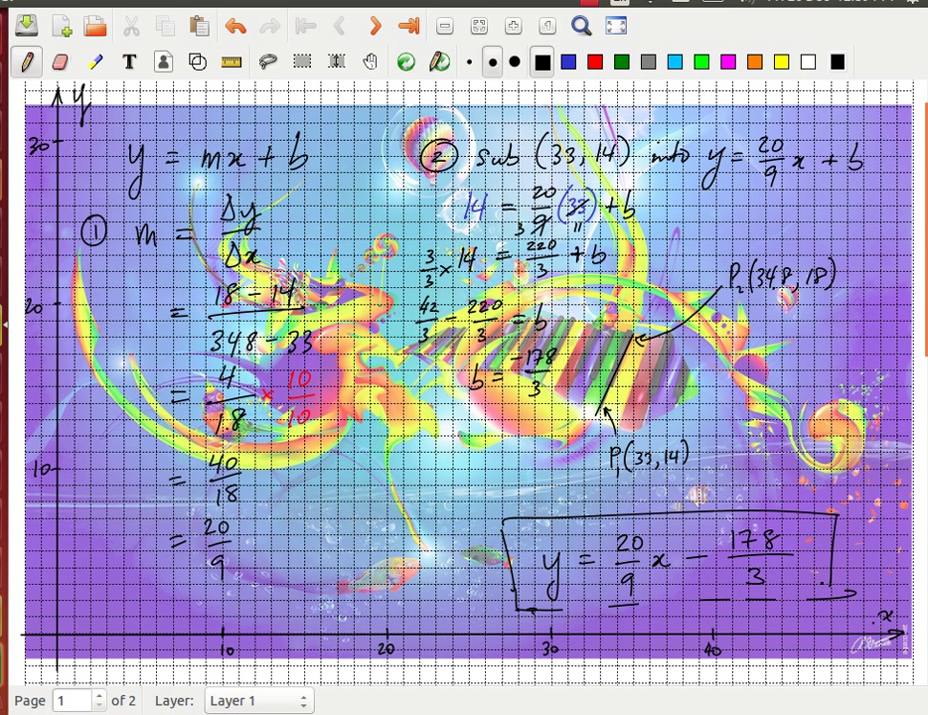
{"action": "left_click", "coordinate": [809, 527]}
{"action": "left_click", "coordinate": [232, 62]}
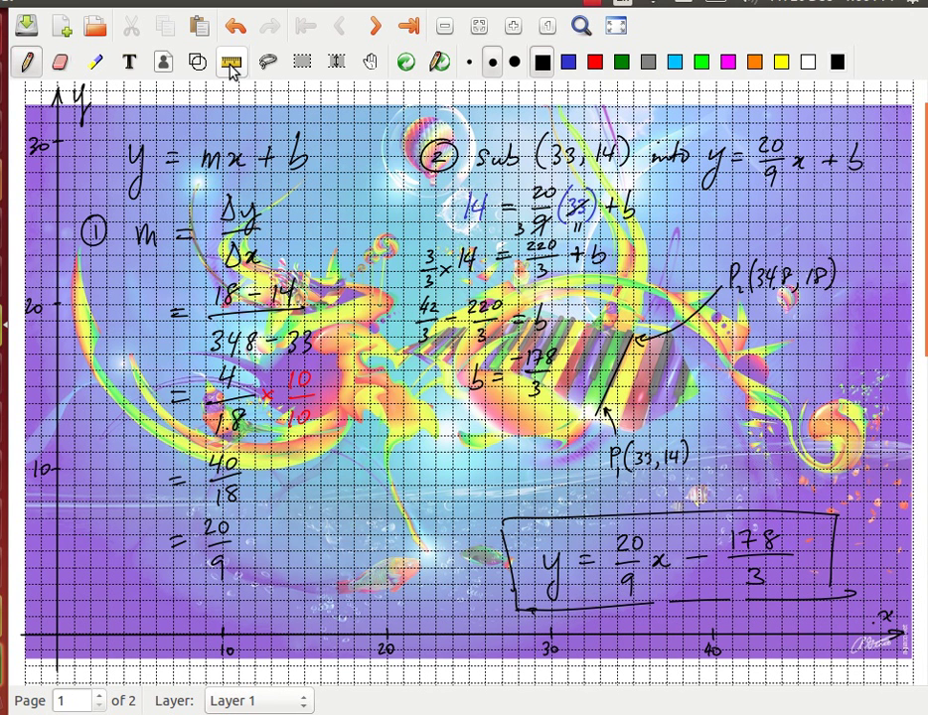
{"action": "left_click", "coordinate": [595, 62]}
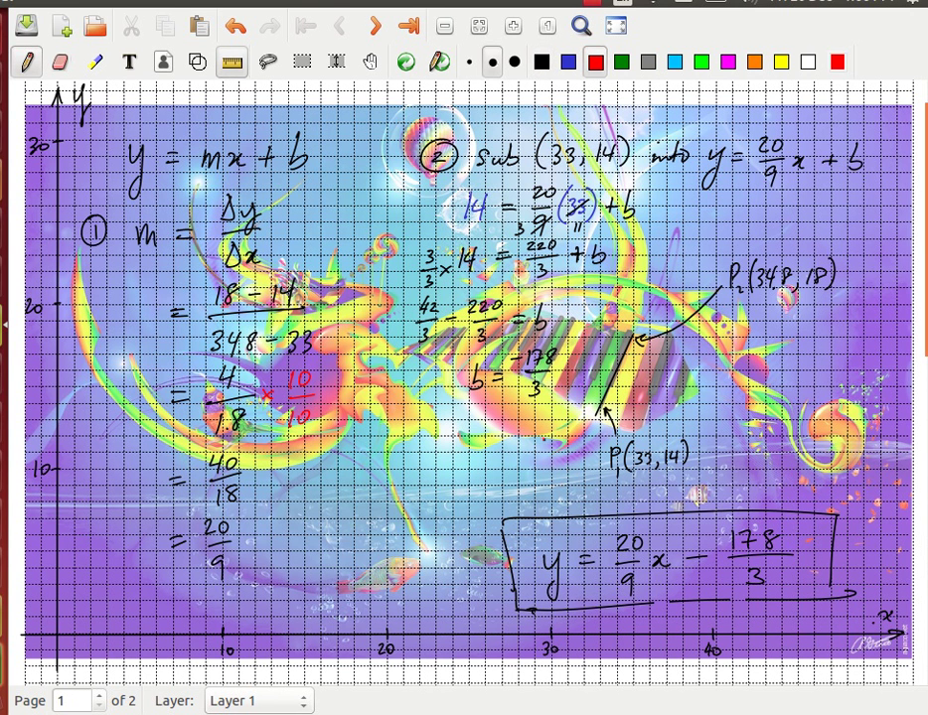
{"action": "left_click_drag", "start_coordinate": [493, 452], "coordinate": [736, 300]}
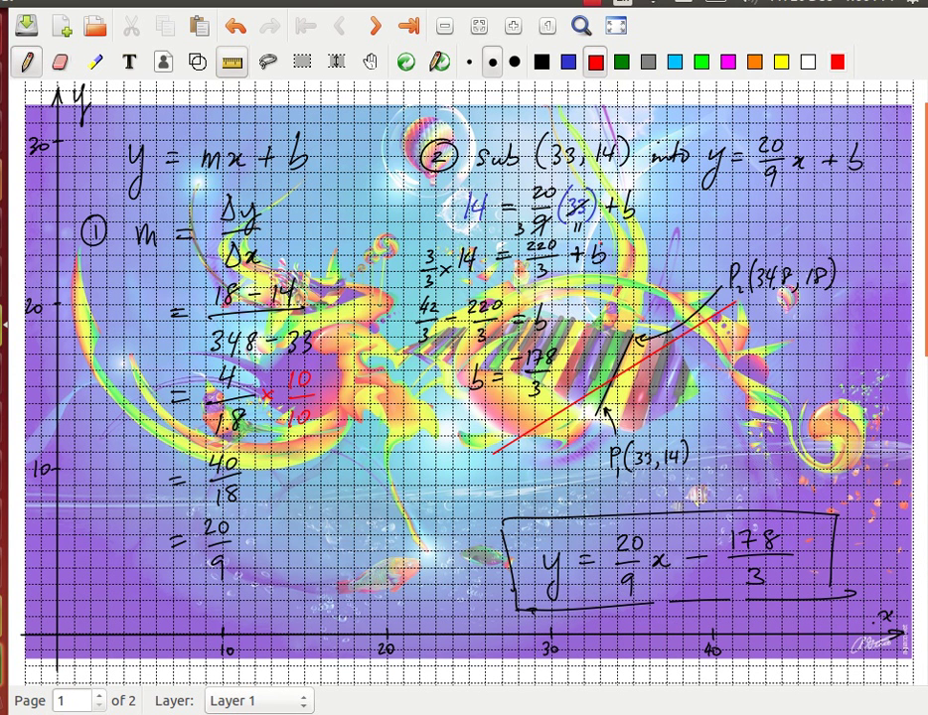
{"action": "left_click", "coordinate": [236, 28]}
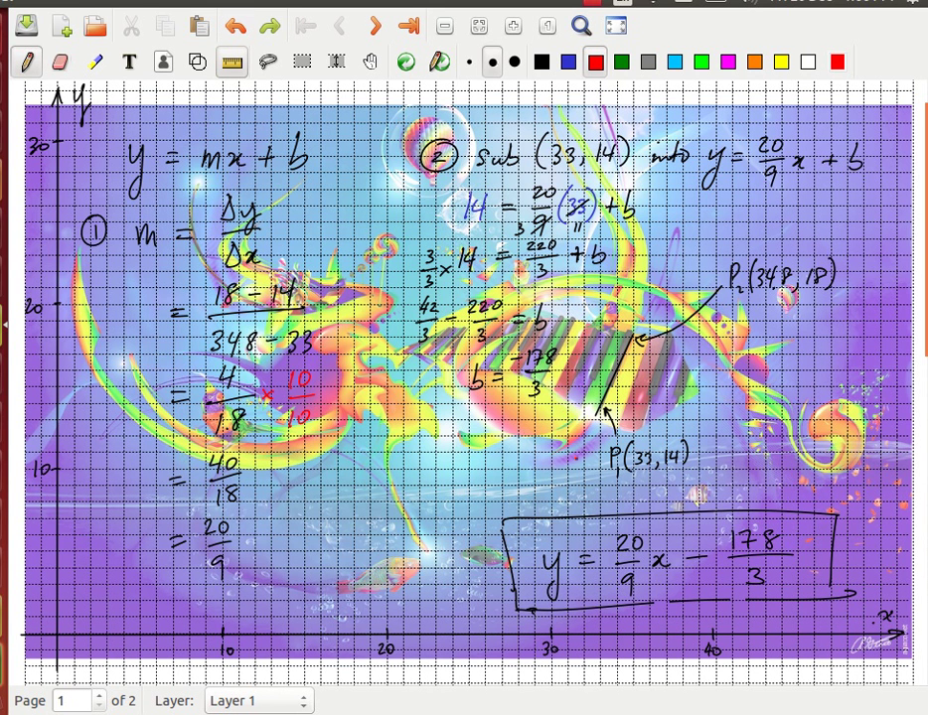
{"action": "left_click_drag", "start_coordinate": [554, 494], "coordinate": [676, 234]}
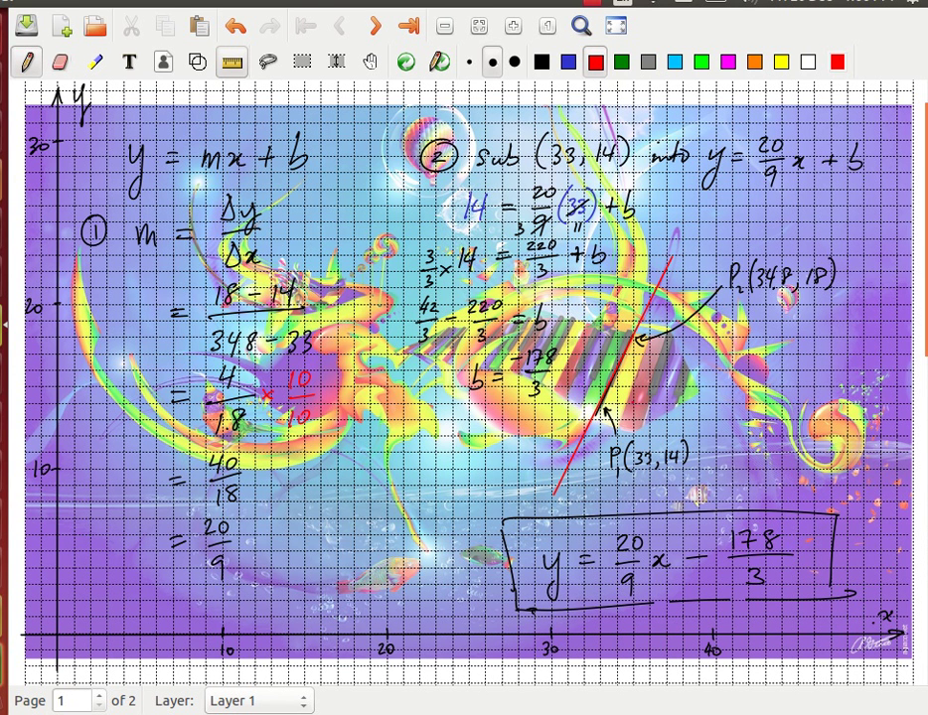
{"action": "left_click", "coordinate": [235, 27]}
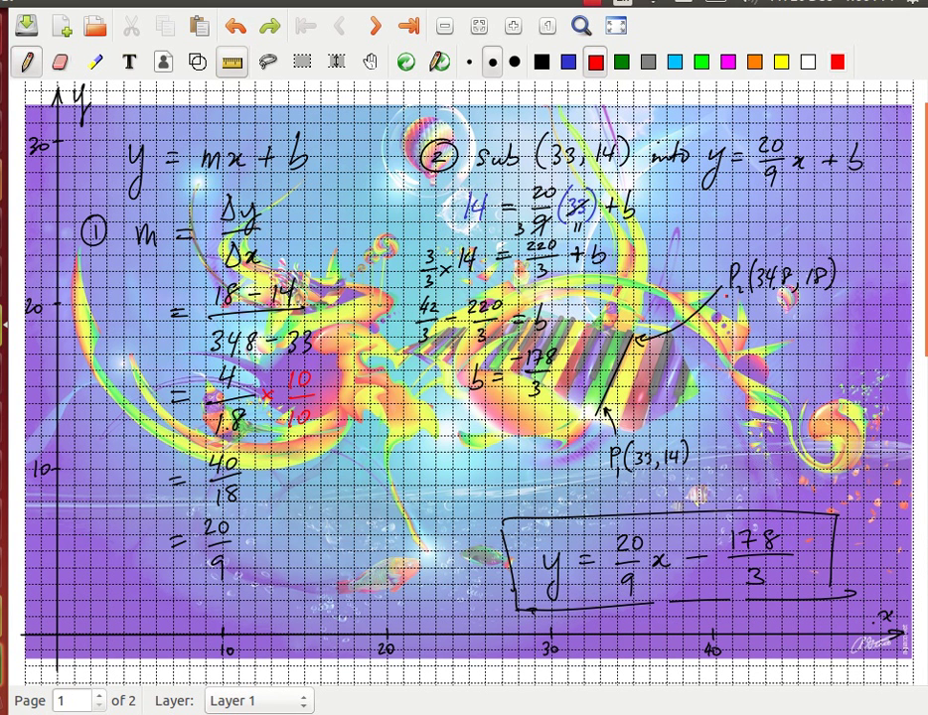